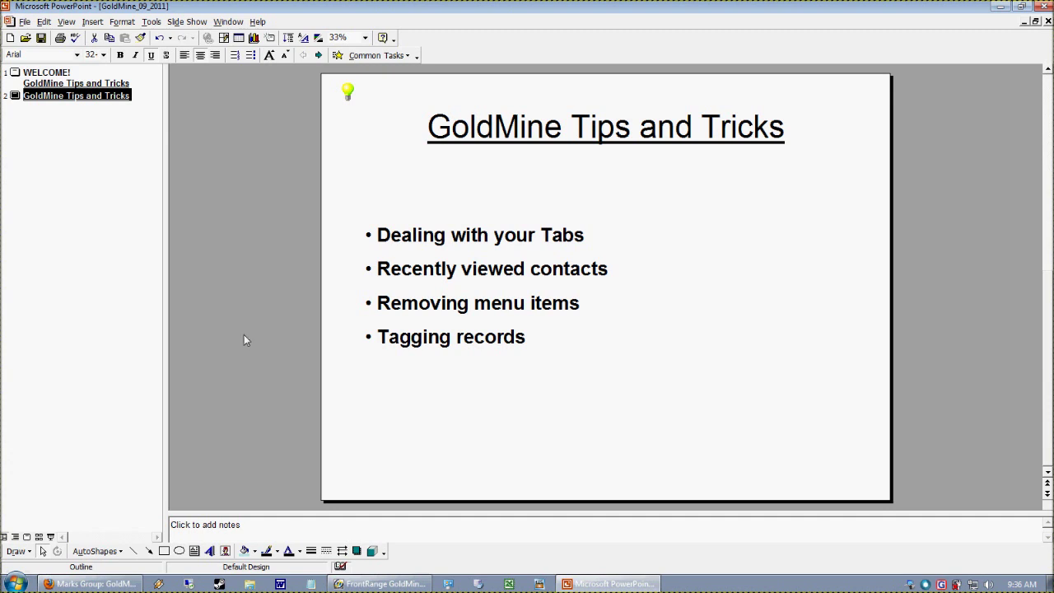
Step: Leave the PowerPoint tips slide and bring GoldMine Premium Edition to the front
{"action": "left_click", "coordinate": [404, 585]}
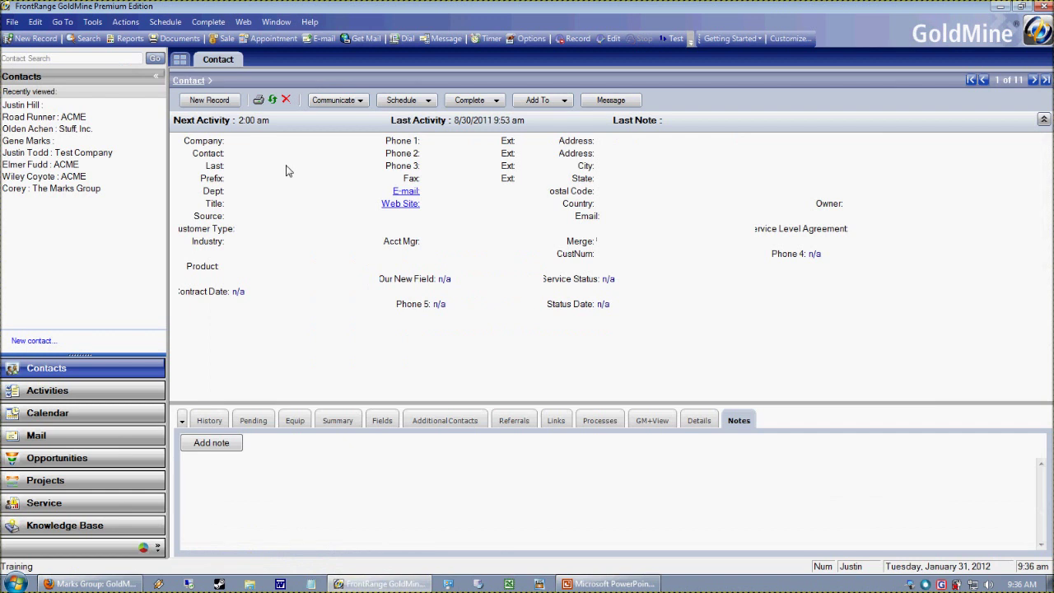
Step: Search contacts for 'justin', open the first match and enlarge its notes area
{"action": "left_click", "coordinate": [211, 158]}
{"action": "type", "text": "justin"}
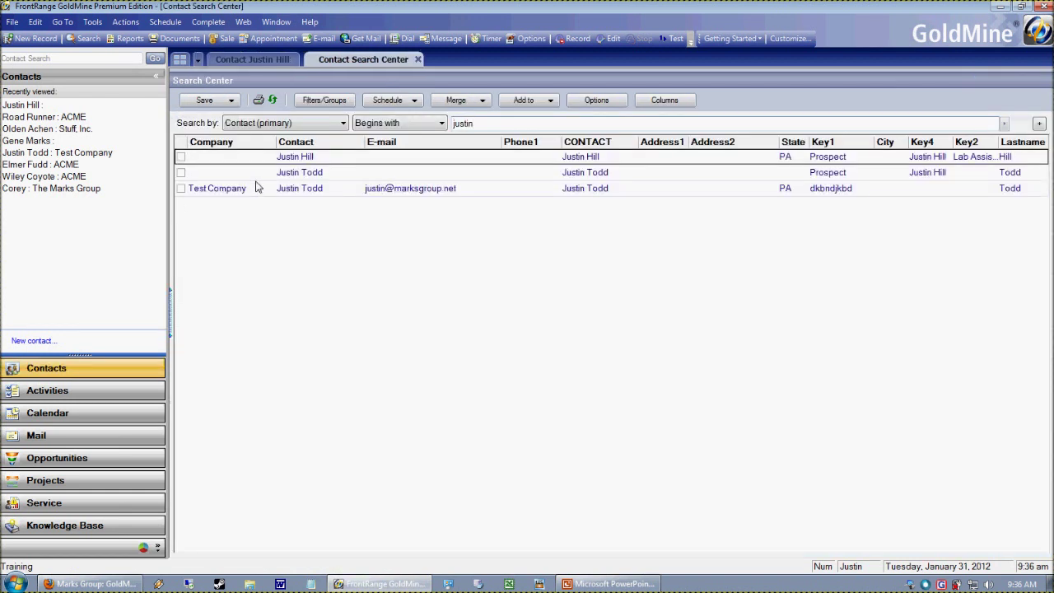
{"action": "double_click", "coordinate": [275, 156]}
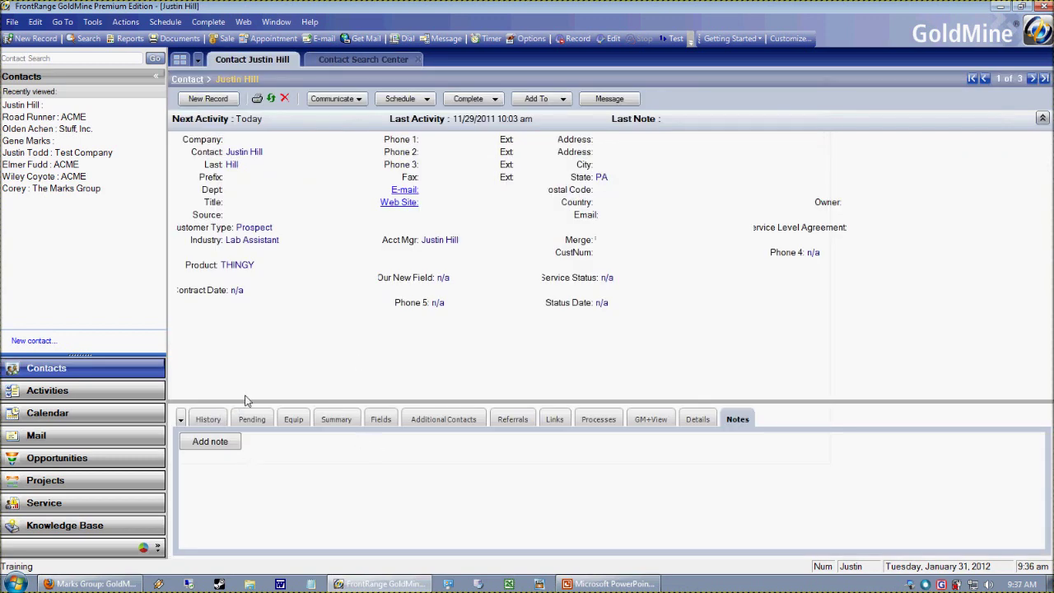
{"action": "left_click_drag", "start_coordinate": [245, 403], "coordinate": [252, 339]}
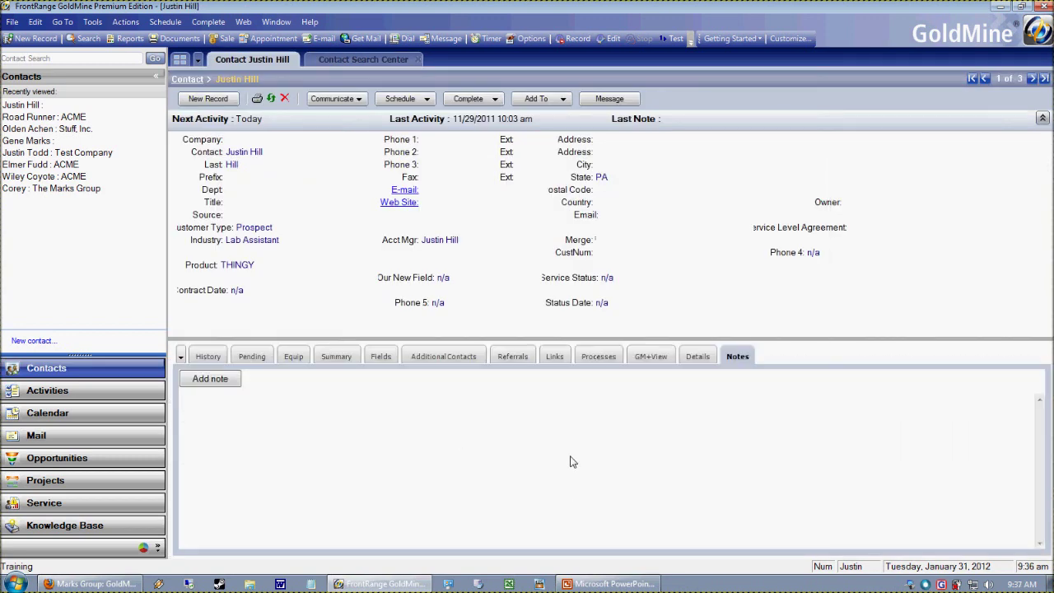
Step: Toggle between the contact search results and the contact record tabs
{"action": "left_click", "coordinate": [347, 63]}
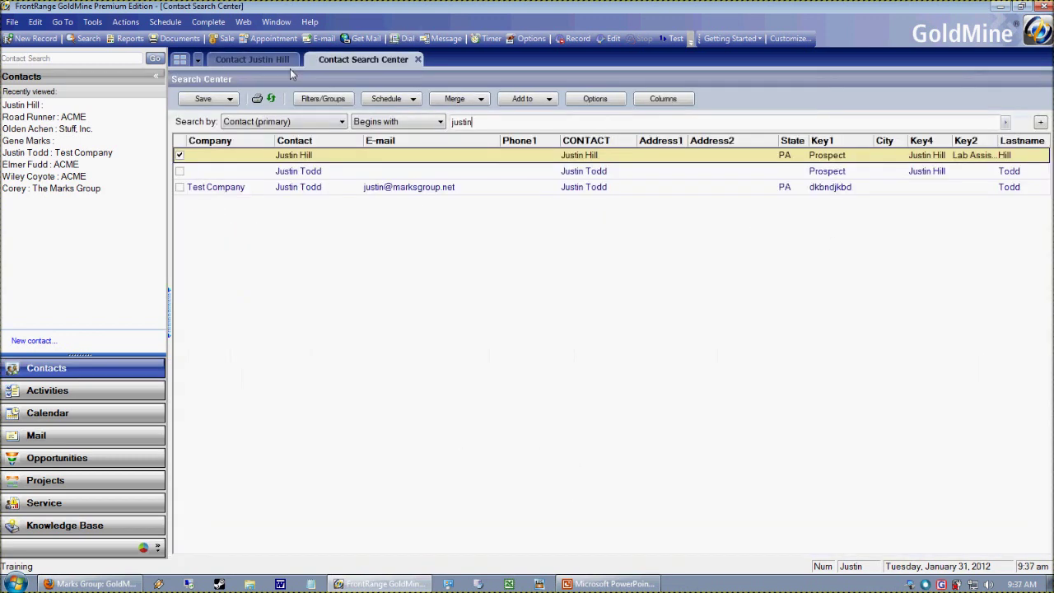
{"action": "left_click", "coordinate": [239, 60]}
{"action": "left_click", "coordinate": [357, 61]}
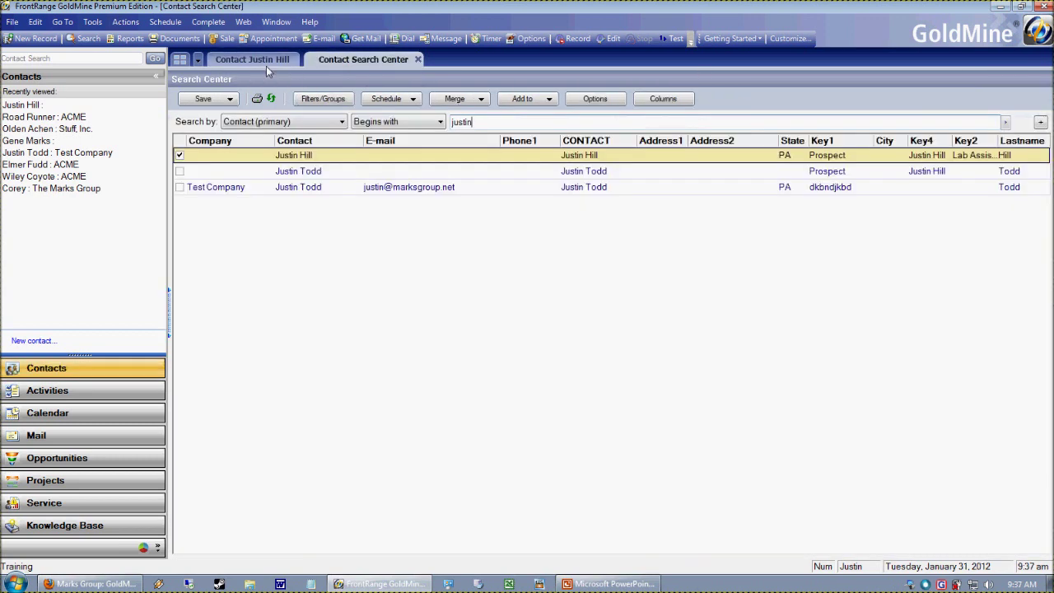
{"action": "left_click", "coordinate": [266, 64]}
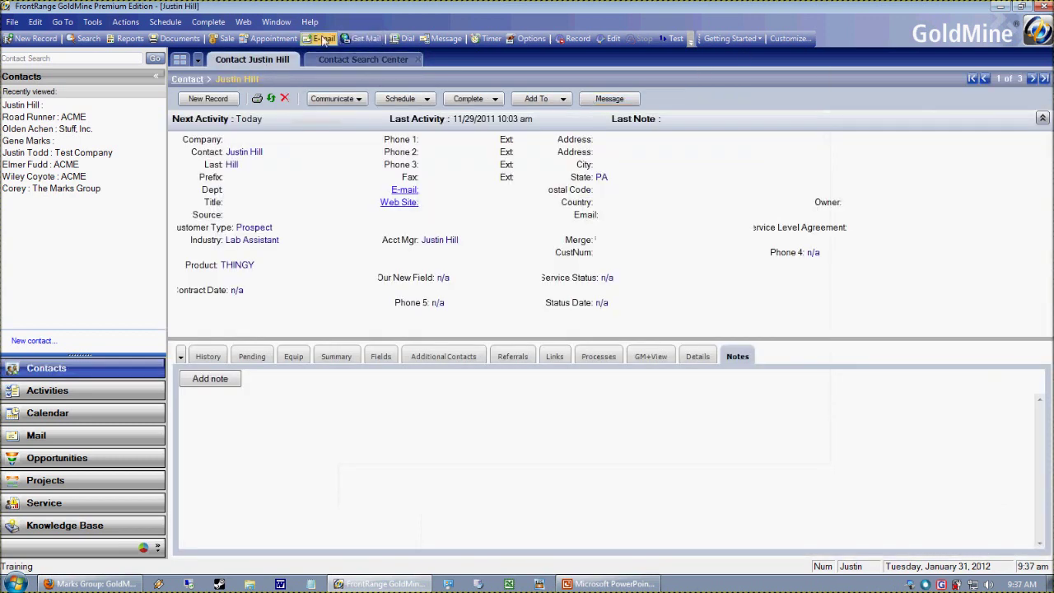
Step: Open Calendar, E-mail Center, Opportunities and Service Center, dismissing the contact set warning
{"action": "left_click", "coordinate": [106, 417]}
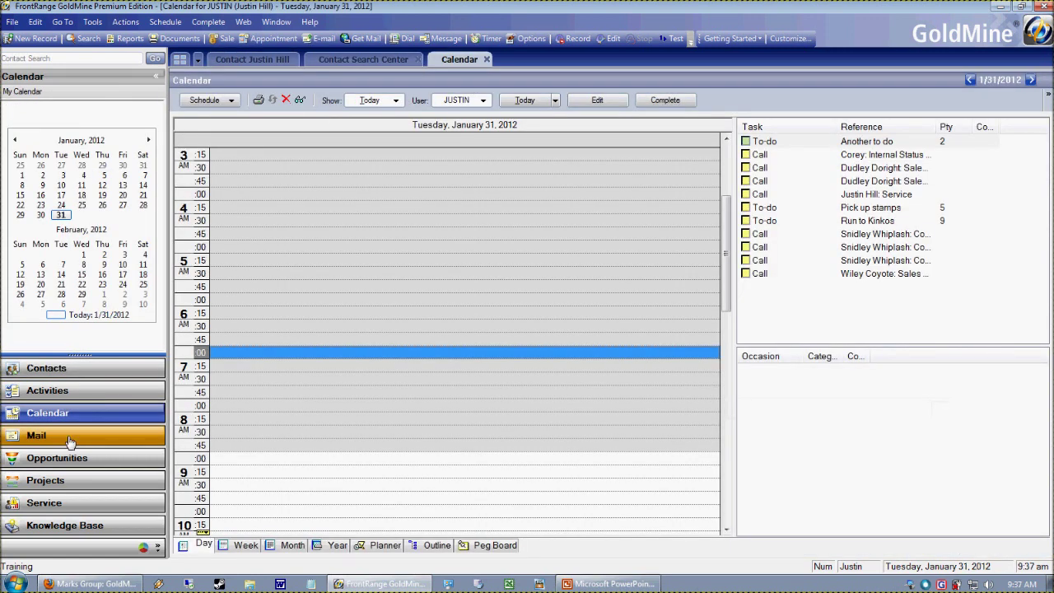
{"action": "left_click", "coordinate": [70, 440]}
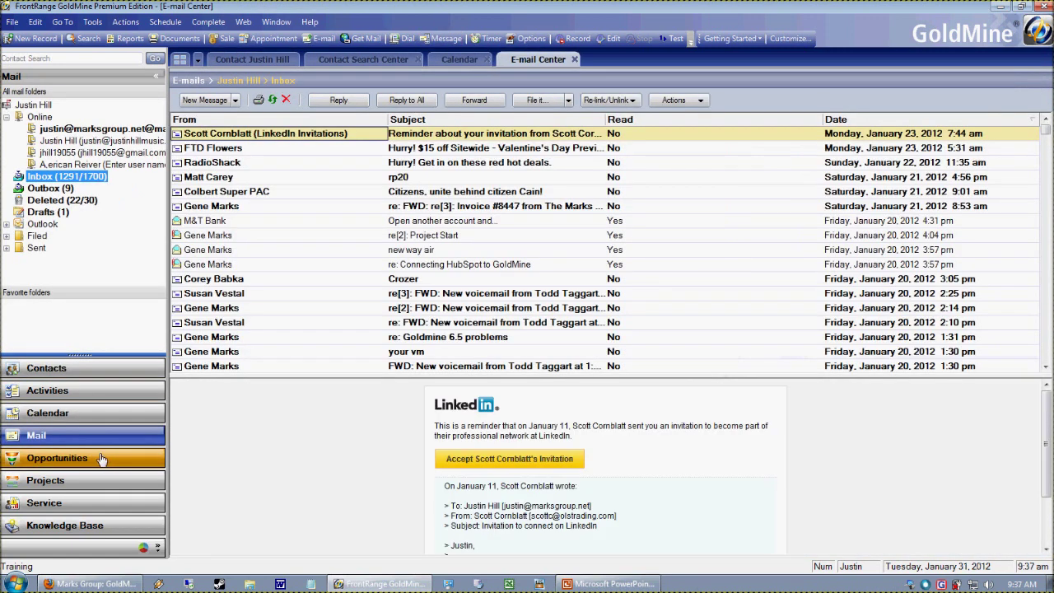
{"action": "left_click", "coordinate": [101, 458]}
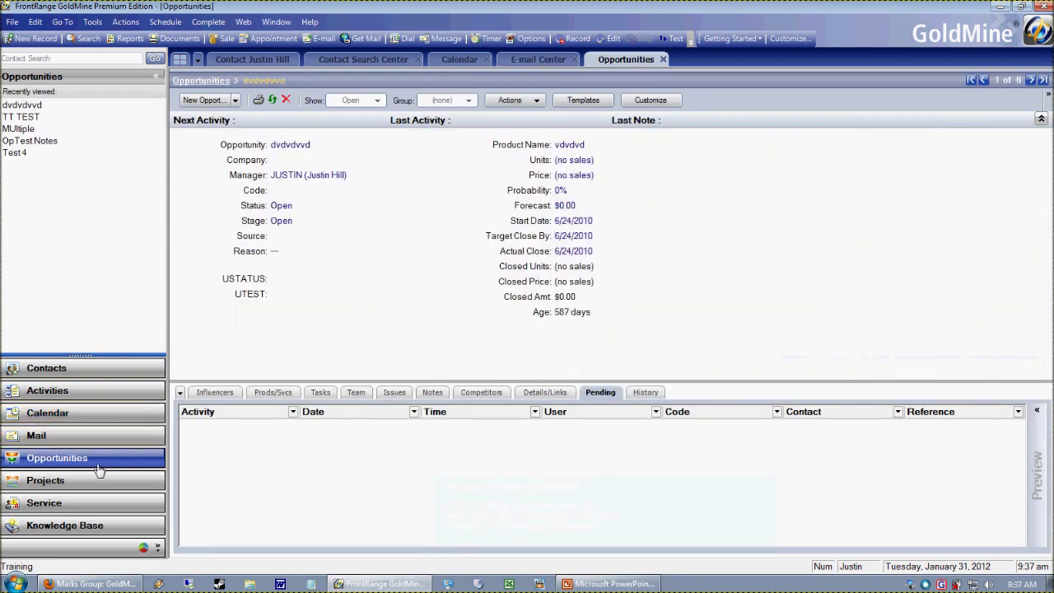
{"action": "left_click", "coordinate": [70, 502]}
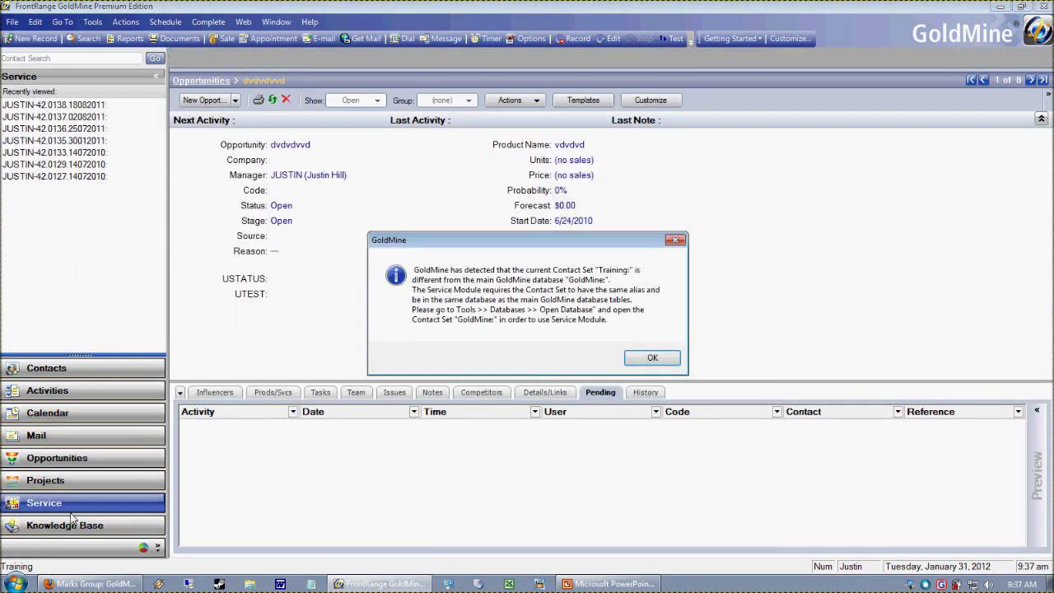
{"action": "left_click", "coordinate": [674, 357]}
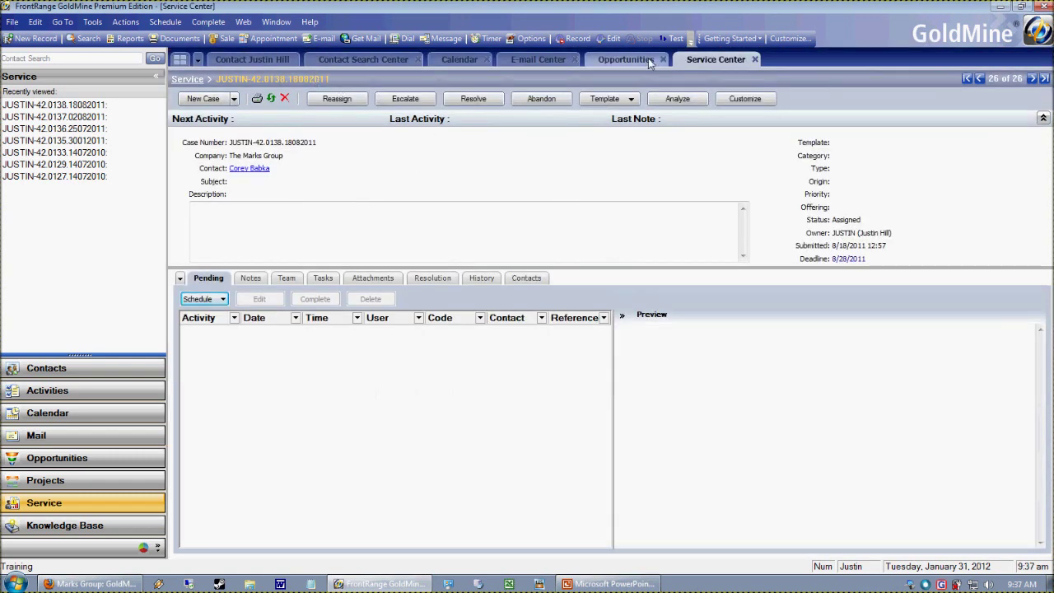
Step: Cycle through all the open tabs, ending back on the contact's record
{"action": "left_click", "coordinate": [627, 59]}
{"action": "left_click", "coordinate": [538, 59]}
{"action": "left_click", "coordinate": [454, 63]}
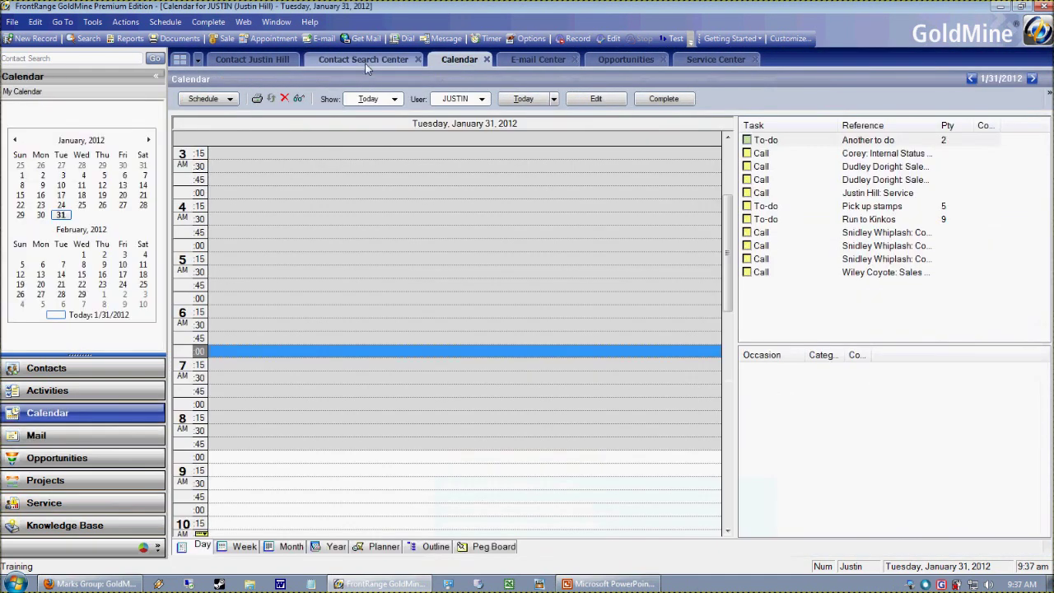
{"action": "left_click", "coordinate": [365, 61]}
{"action": "left_click", "coordinate": [626, 60]}
{"action": "left_click", "coordinate": [710, 60]}
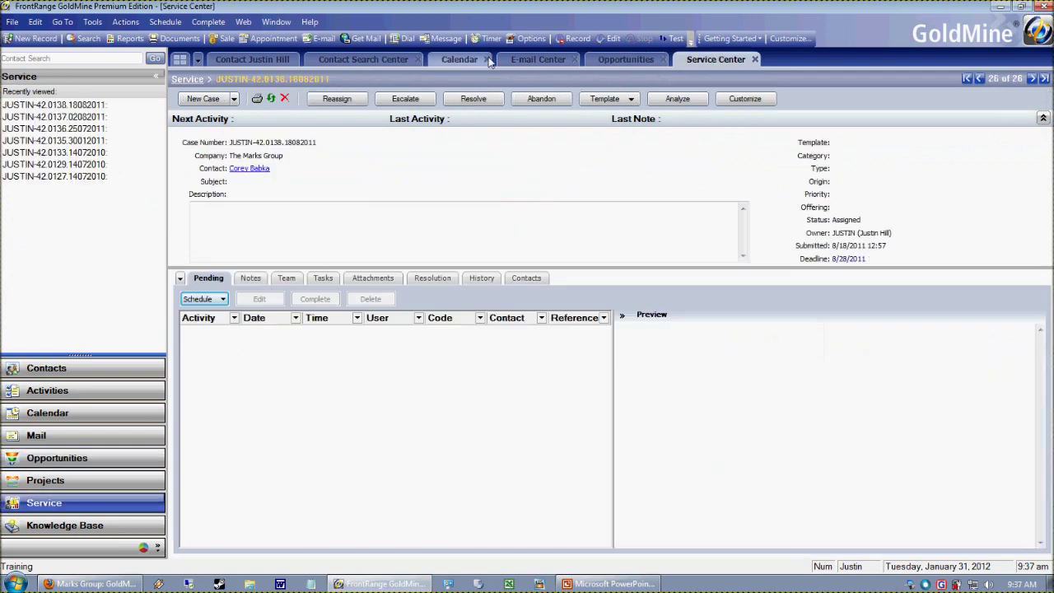
{"action": "left_click", "coordinate": [473, 60]}
{"action": "left_click", "coordinate": [369, 63]}
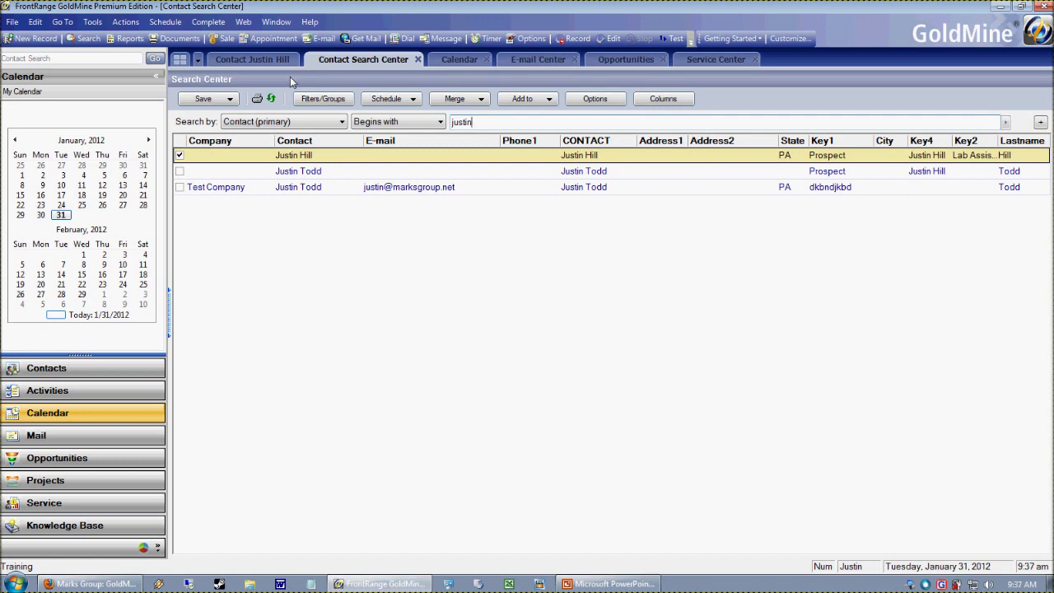
{"action": "left_click", "coordinate": [262, 61]}
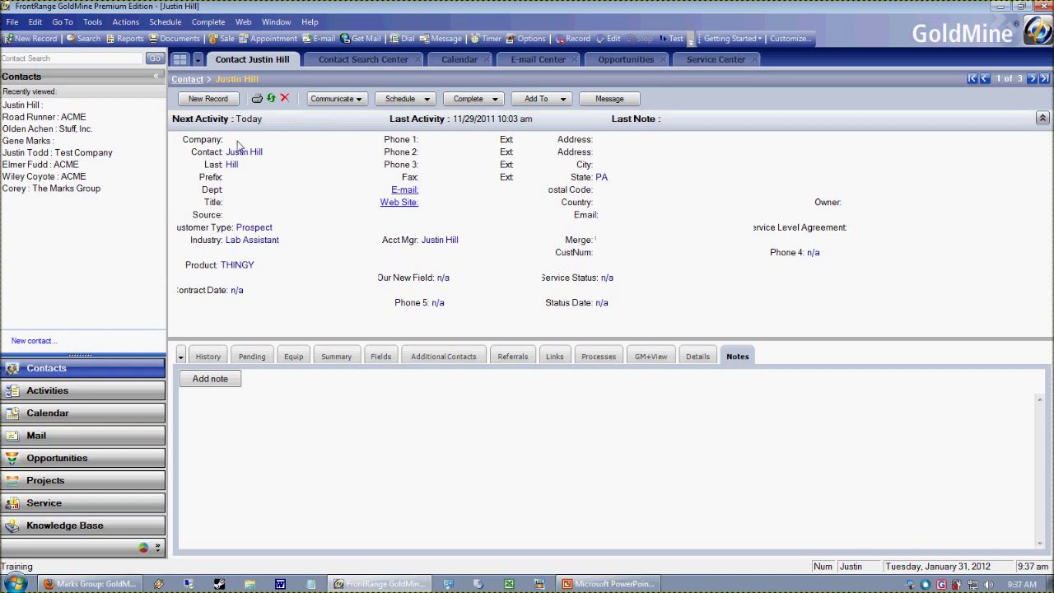
Step: Switch to floating windows and rearrange the Opportunities and contact record windows
{"action": "left_click", "coordinate": [181, 61]}
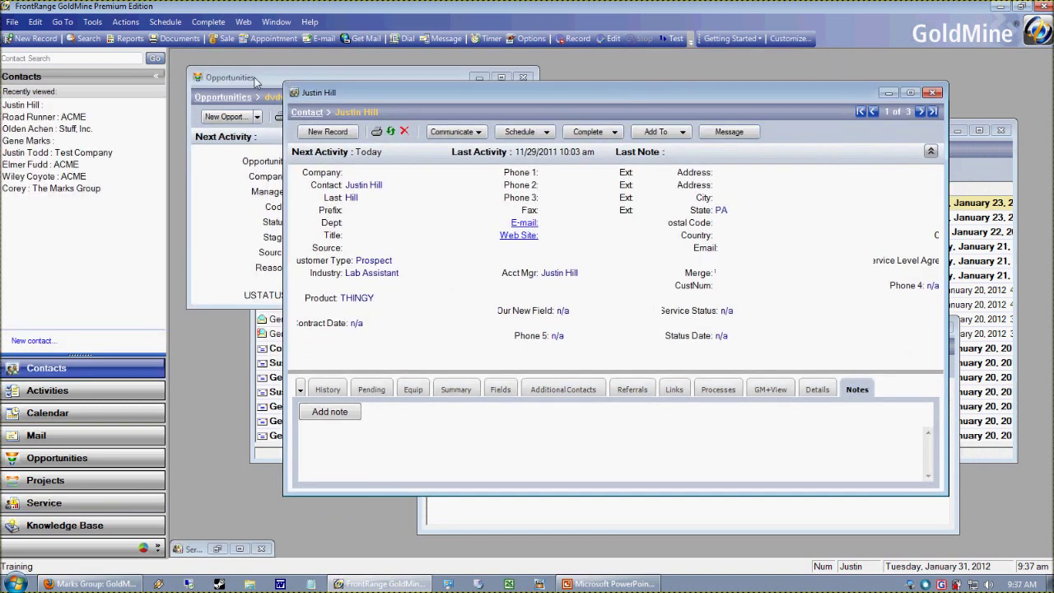
{"action": "left_click", "coordinate": [255, 82]}
{"action": "left_click_drag", "start_coordinate": [393, 78], "coordinate": [797, 216]}
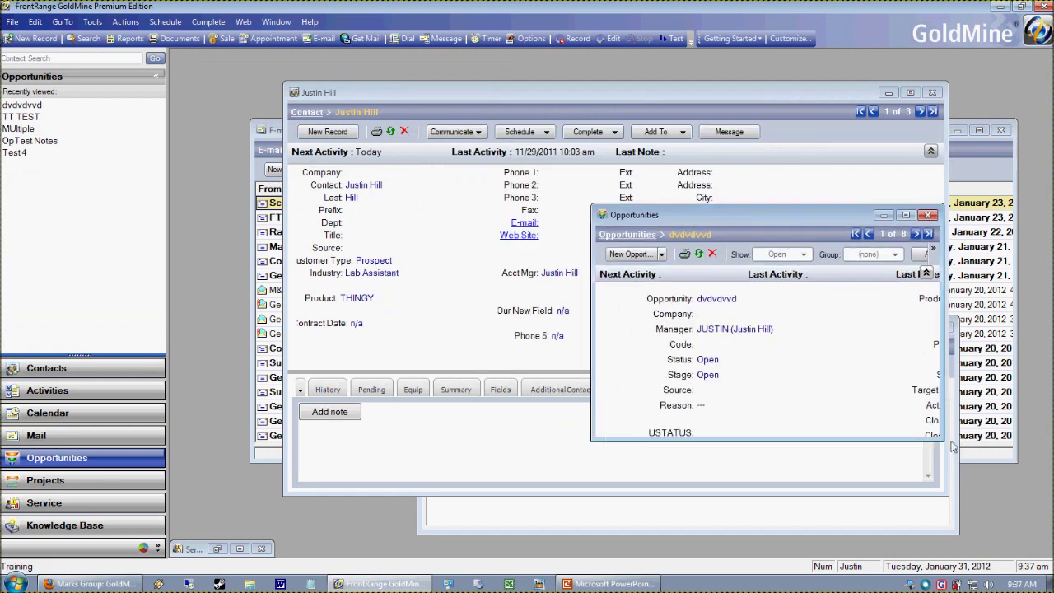
{"action": "left_click_drag", "start_coordinate": [952, 445], "coordinate": [1013, 504]}
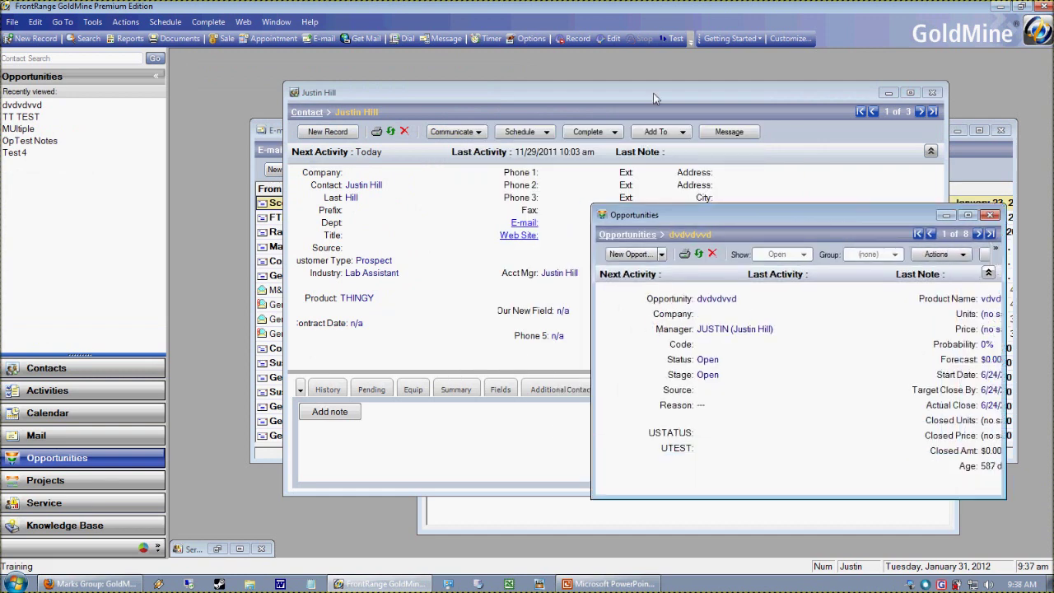
{"action": "left_click_drag", "start_coordinate": [655, 98], "coordinate": [561, 67]}
{"action": "left_click", "coordinate": [889, 490]}
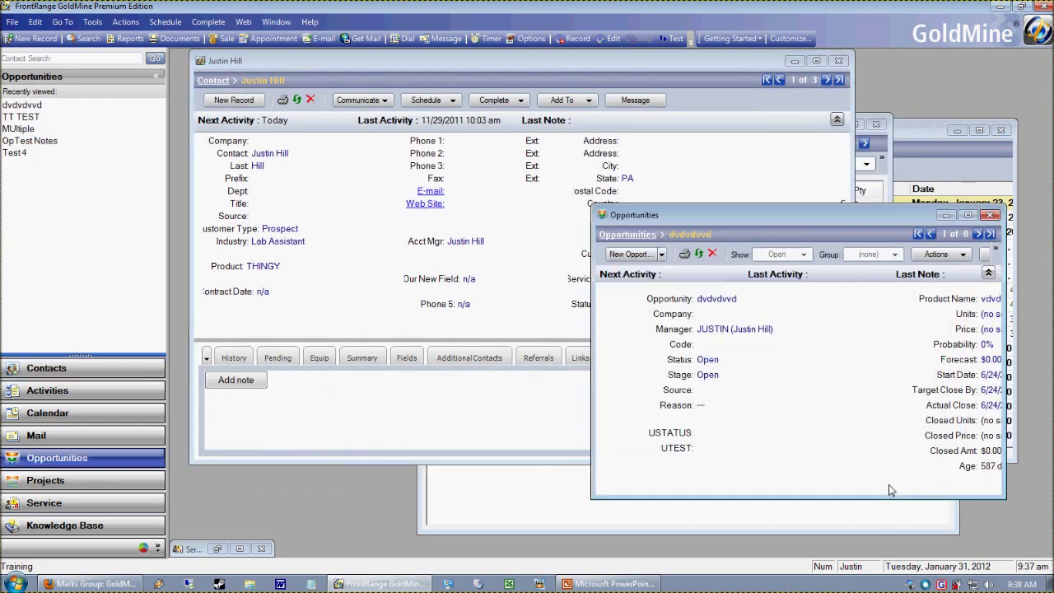
{"action": "left_click_drag", "start_coordinate": [841, 215], "coordinate": [442, 67]}
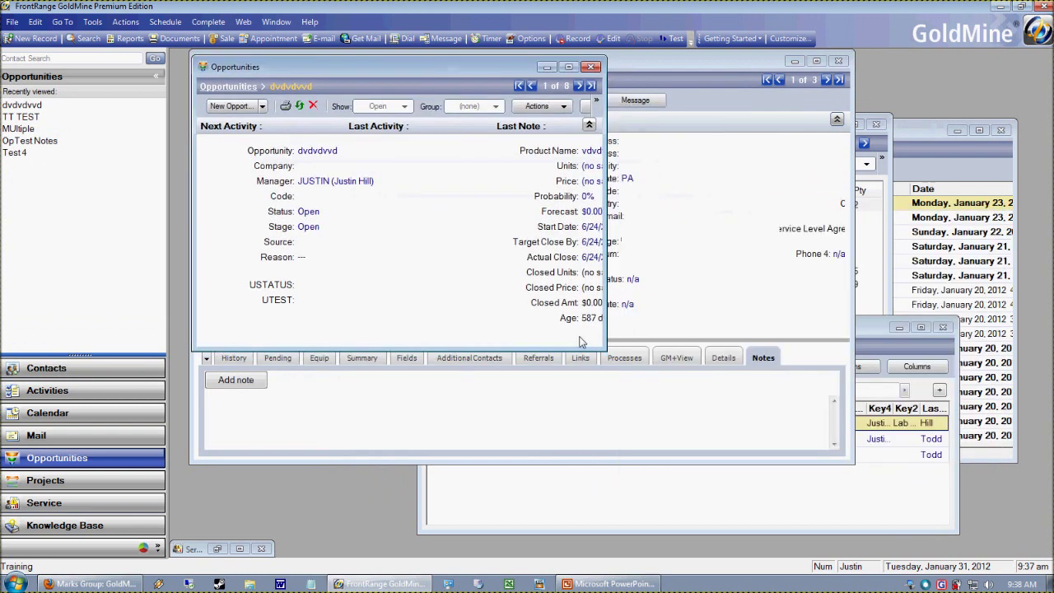
Step: Check the contact's processes and history, then maximize the search results back into tabs
{"action": "left_click", "coordinate": [611, 357]}
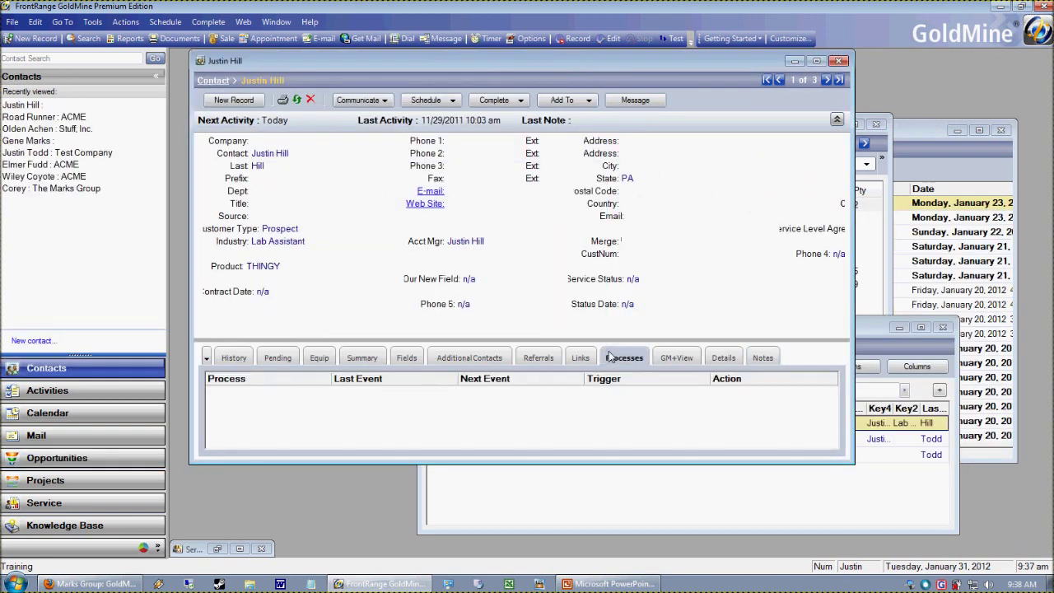
{"action": "left_click", "coordinate": [234, 359]}
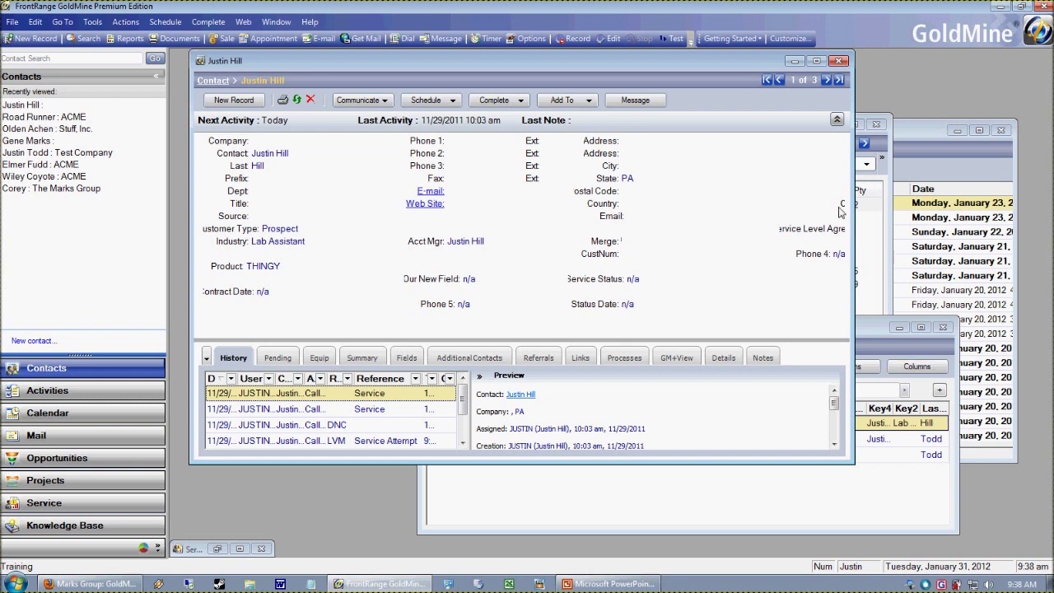
{"action": "left_click", "coordinate": [817, 61]}
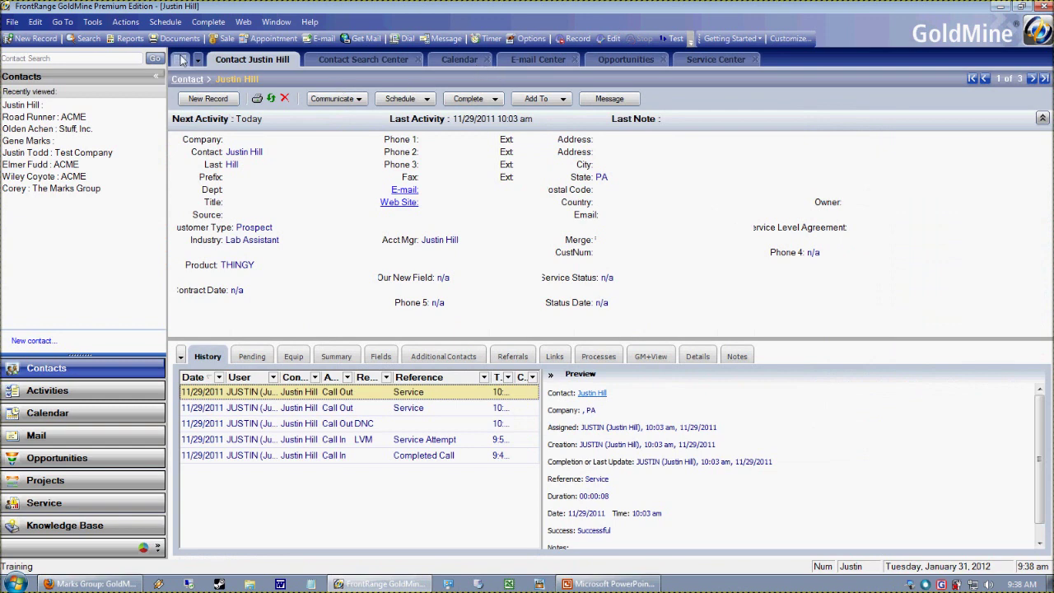
{"action": "left_click", "coordinate": [180, 60]}
{"action": "left_click", "coordinate": [860, 507]}
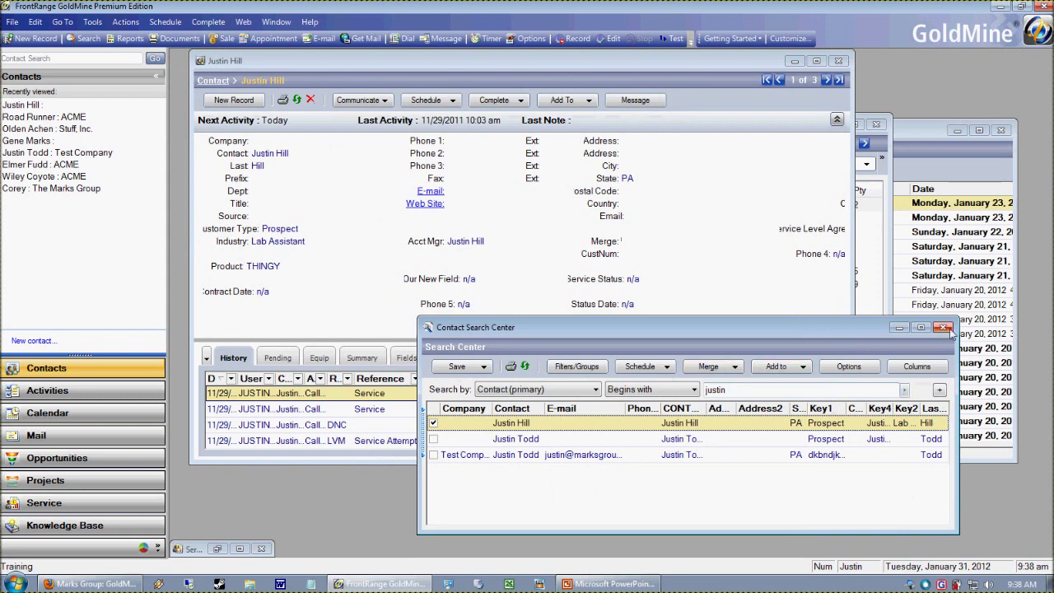
{"action": "left_click", "coordinate": [920, 327]}
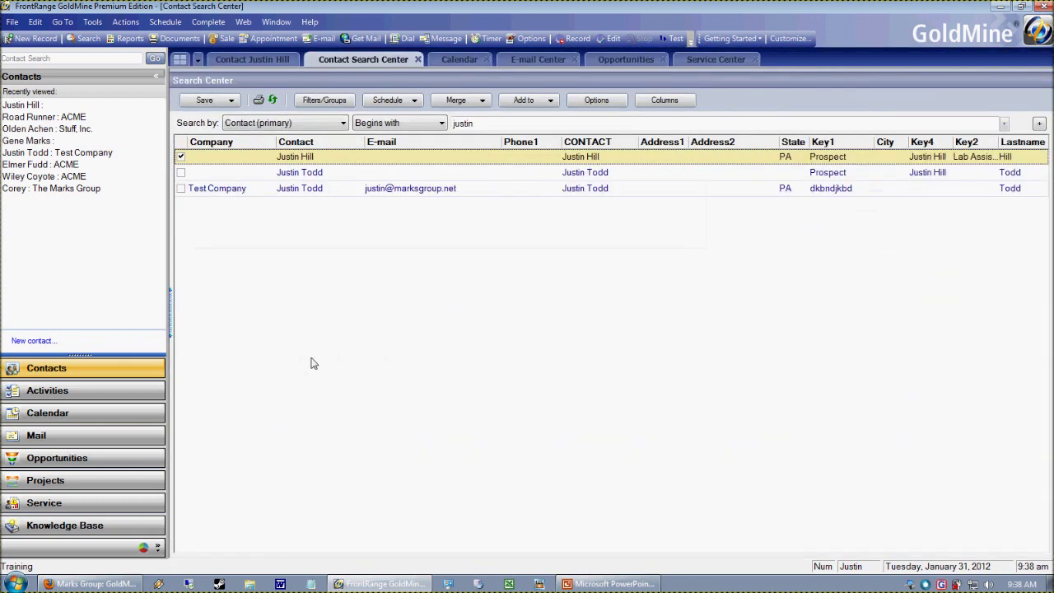
{"action": "left_click", "coordinate": [251, 59]}
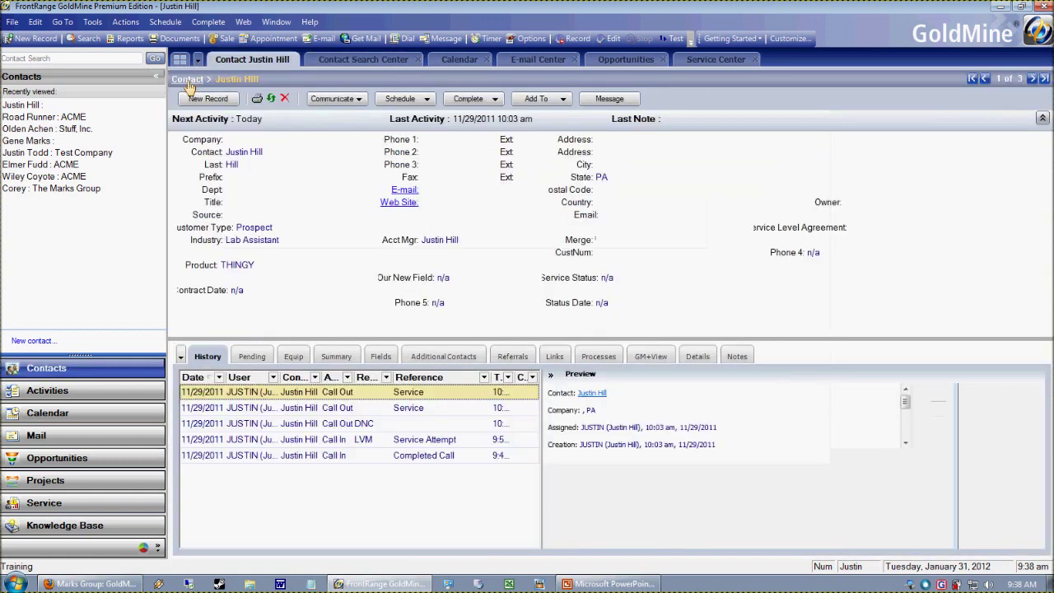
Step: Switch to floating windows and open a second contact from a new contact list window
{"action": "left_click", "coordinate": [176, 60]}
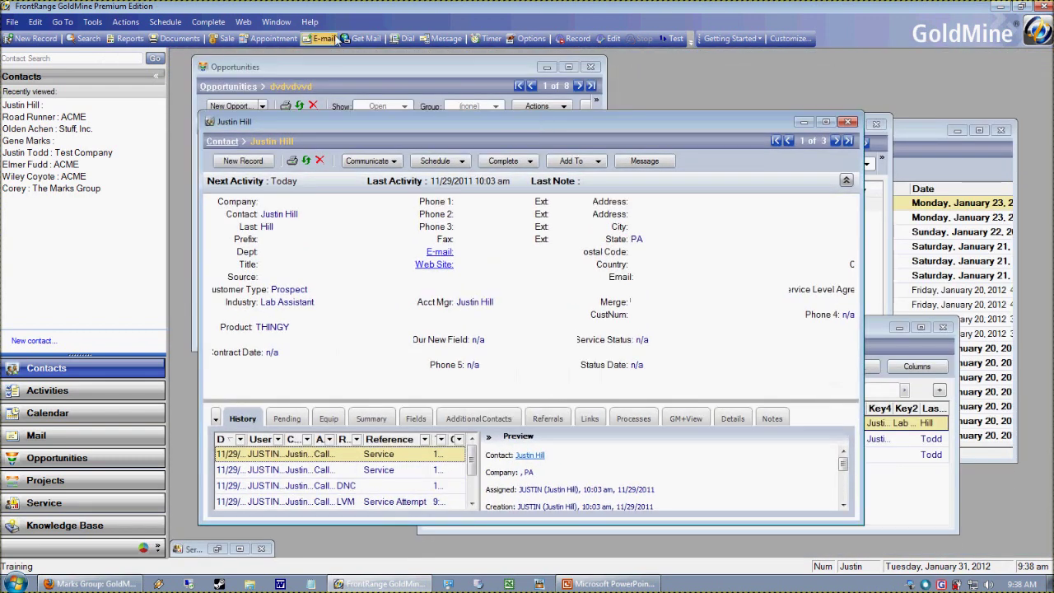
{"action": "left_click", "coordinate": [276, 21]}
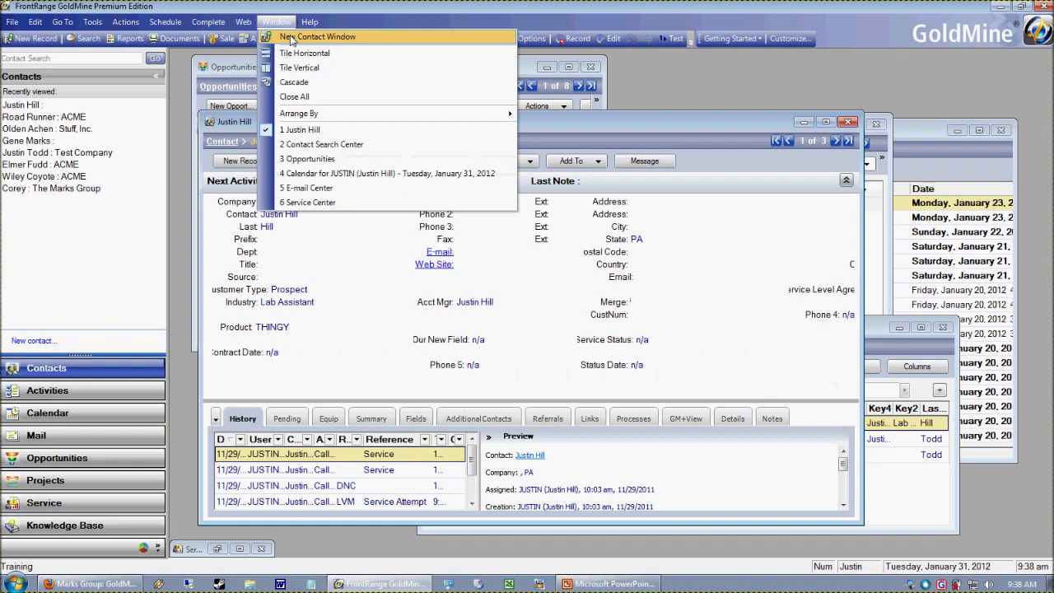
{"action": "left_click", "coordinate": [290, 40]}
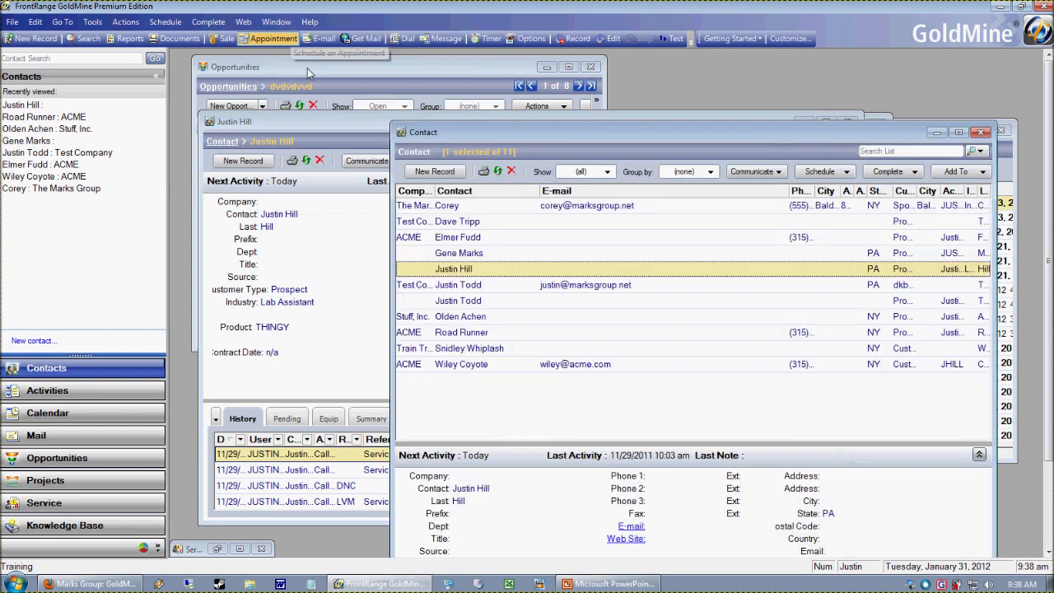
{"action": "double_click", "coordinate": [428, 208]}
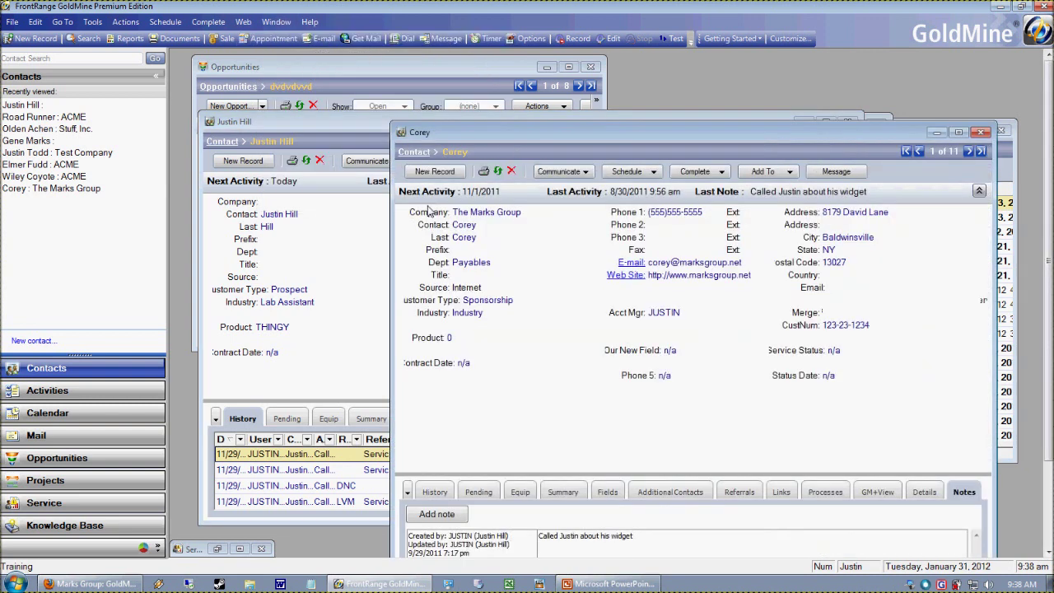
Step: Resize and reposition both contact windows side by side so their histories show
{"action": "left_click", "coordinate": [404, 123]}
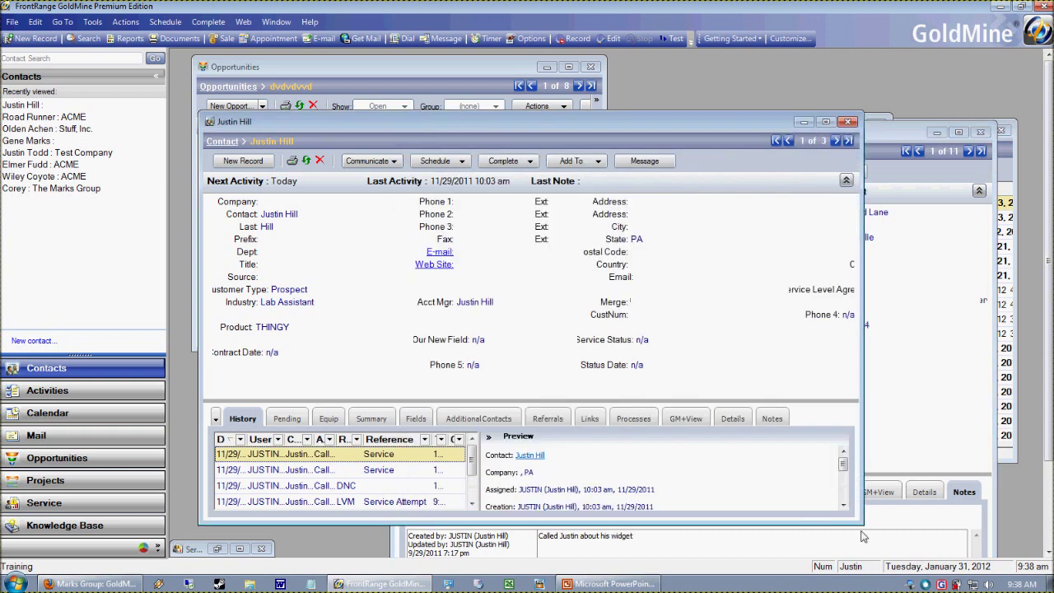
{"action": "left_click_drag", "start_coordinate": [862, 524], "coordinate": [583, 501]}
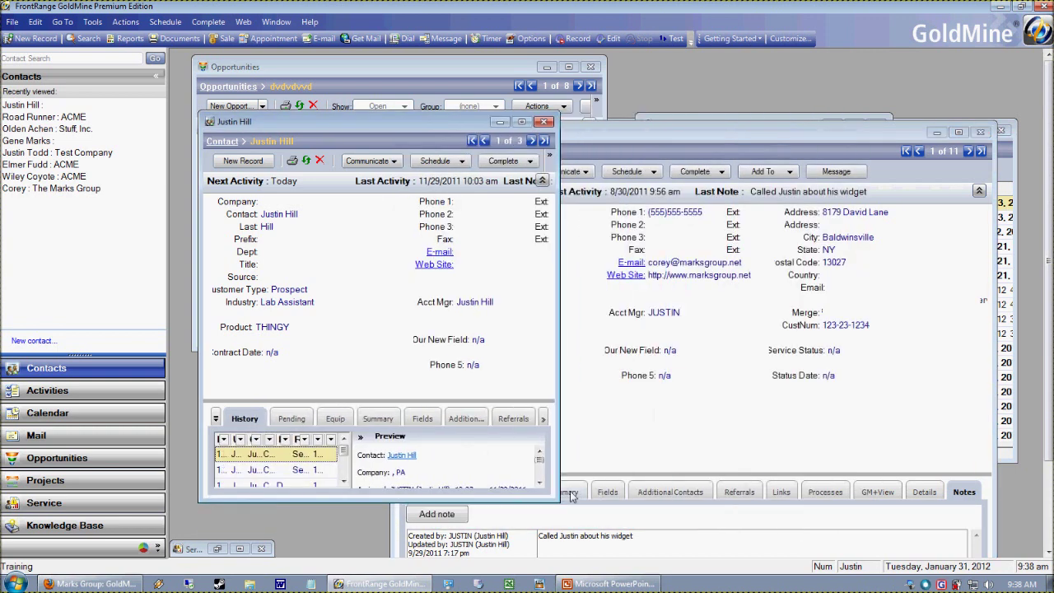
{"action": "left_click", "coordinate": [684, 156]}
{"action": "left_click_drag", "start_coordinate": [399, 297], "coordinate": [585, 297]}
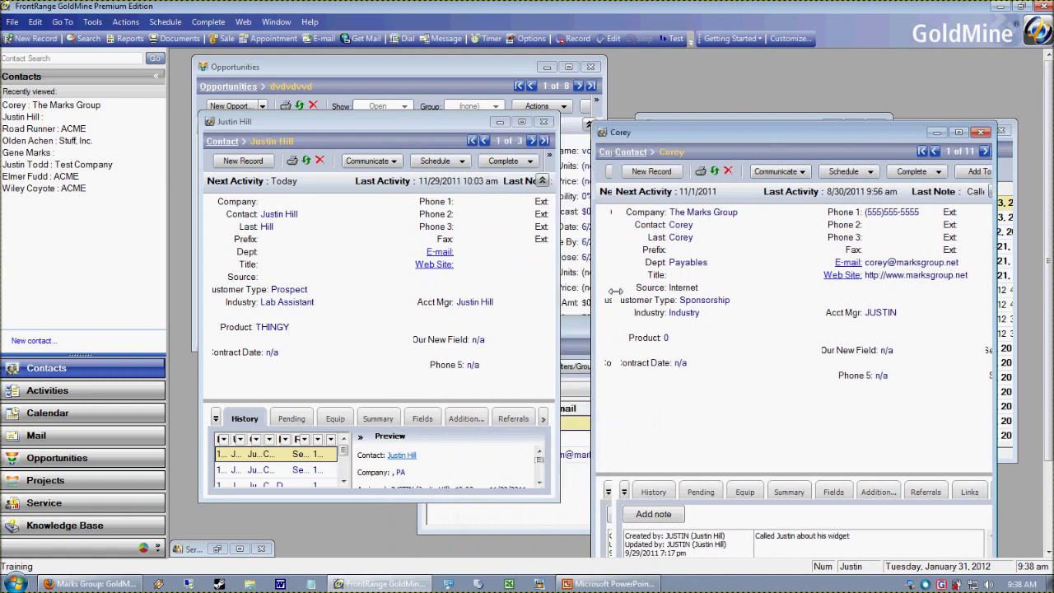
{"action": "left_click_drag", "start_coordinate": [645, 142], "coordinate": [652, 88]}
{"action": "left_click_drag", "start_coordinate": [375, 123], "coordinate": [358, 69]}
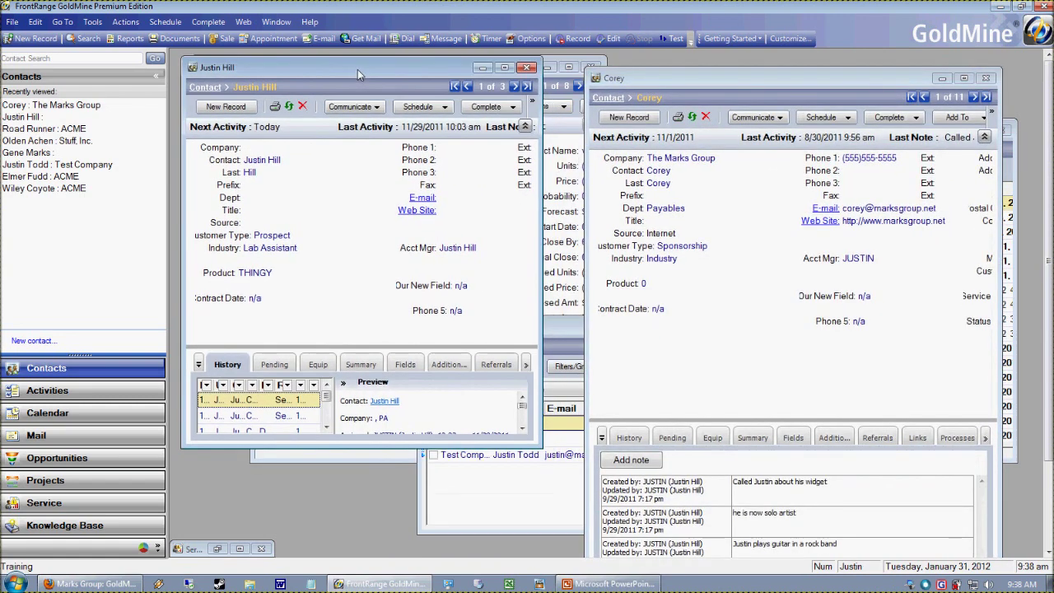
{"action": "left_click_drag", "start_coordinate": [550, 461], "coordinate": [555, 519]}
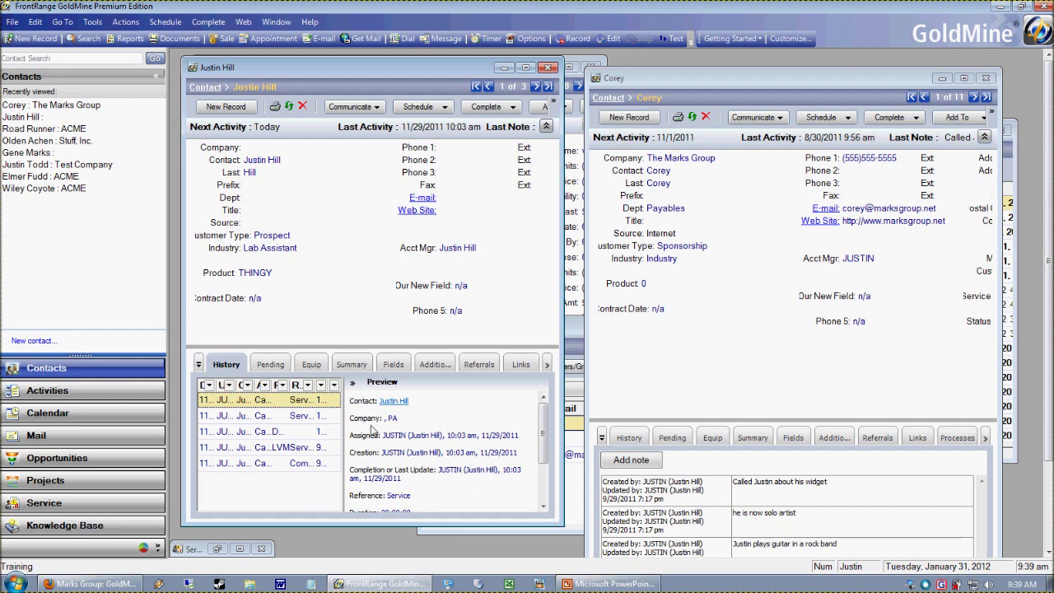
{"action": "left_click", "coordinate": [46, 25]}
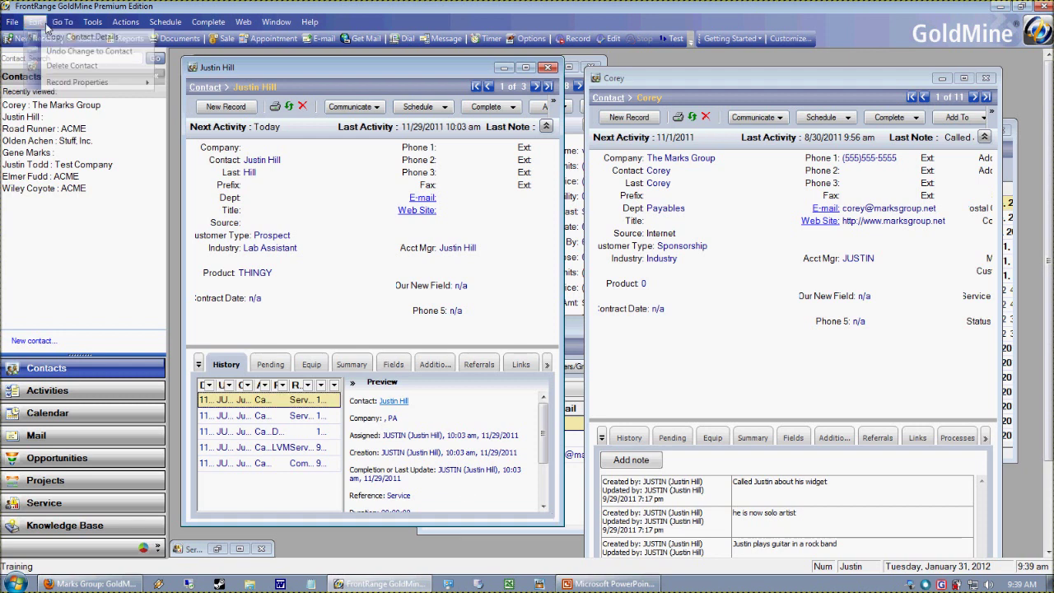
{"action": "left_click", "coordinate": [276, 21]}
{"action": "left_click", "coordinate": [164, 21]}
{"action": "left_click", "coordinate": [177, 8]}
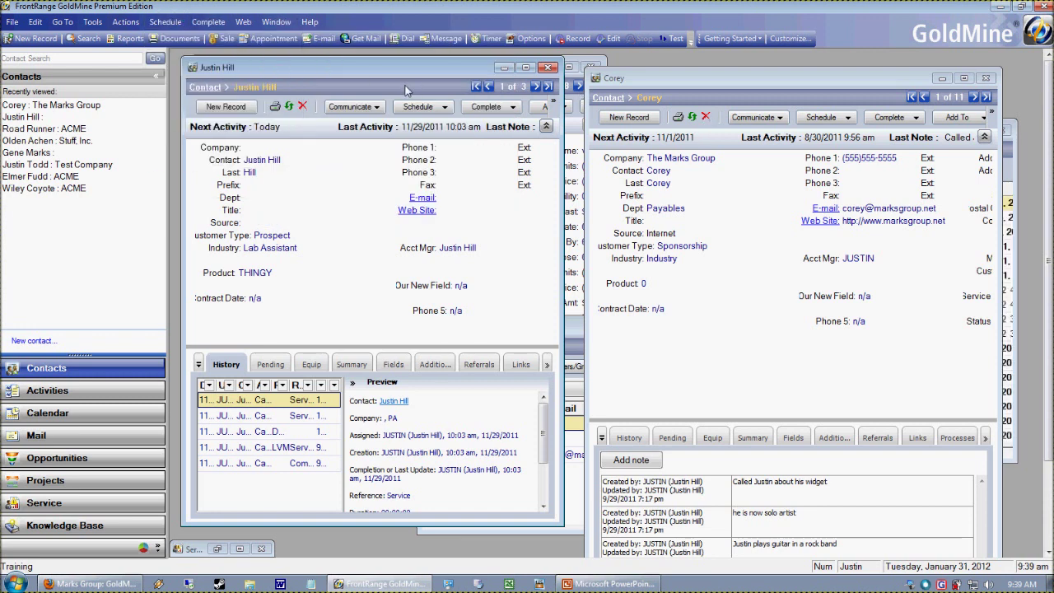
{"action": "left_click", "coordinate": [208, 21]}
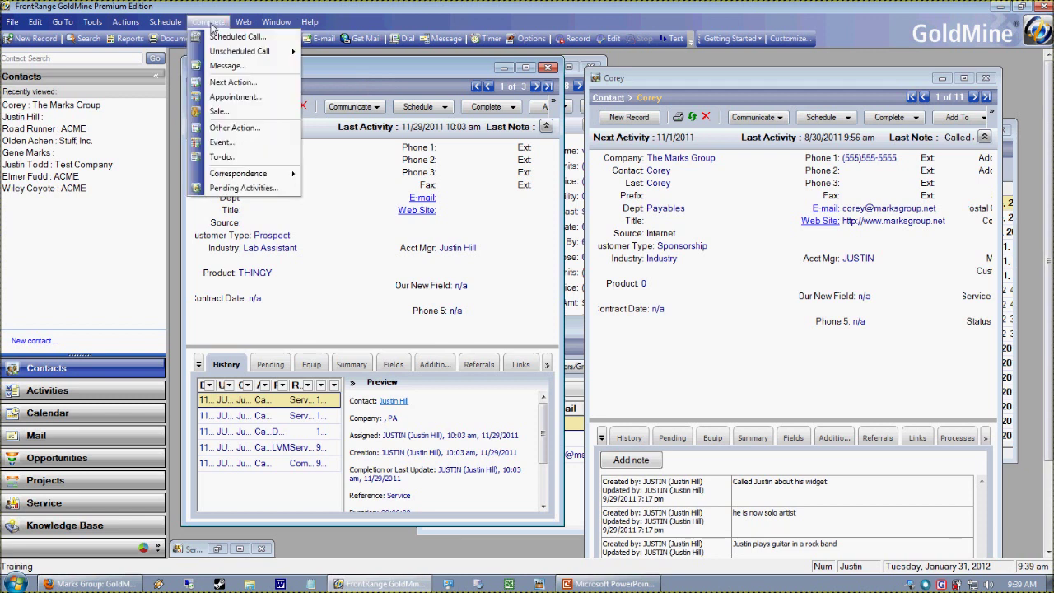
{"action": "mouse_move", "coordinate": [165, 21]}
{"action": "left_click", "coordinate": [344, 76]}
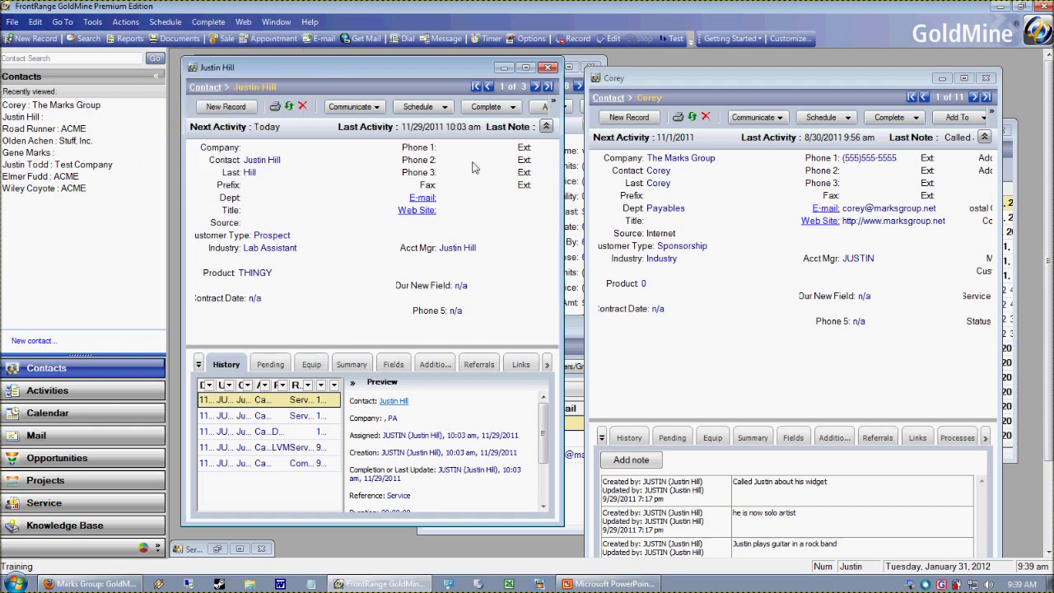
{"action": "left_click", "coordinate": [675, 78]}
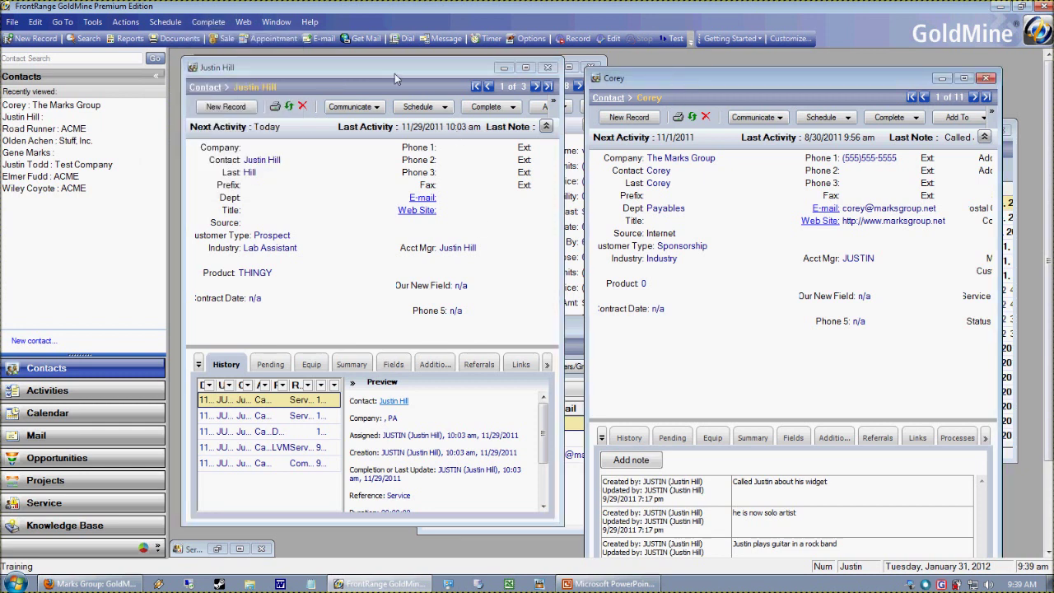
{"action": "left_click", "coordinate": [373, 76]}
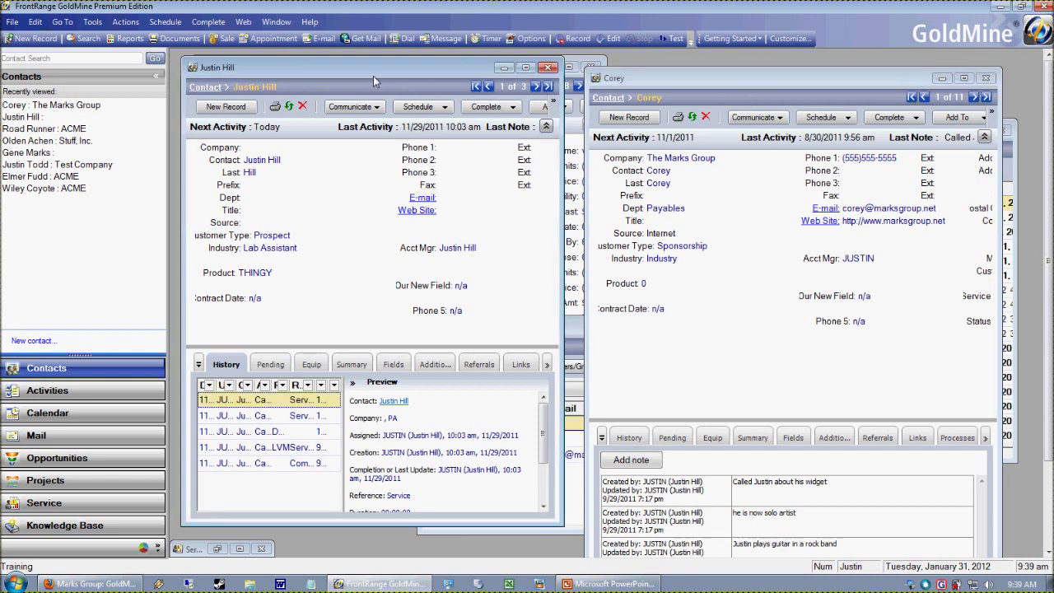
{"action": "left_click", "coordinate": [714, 81]}
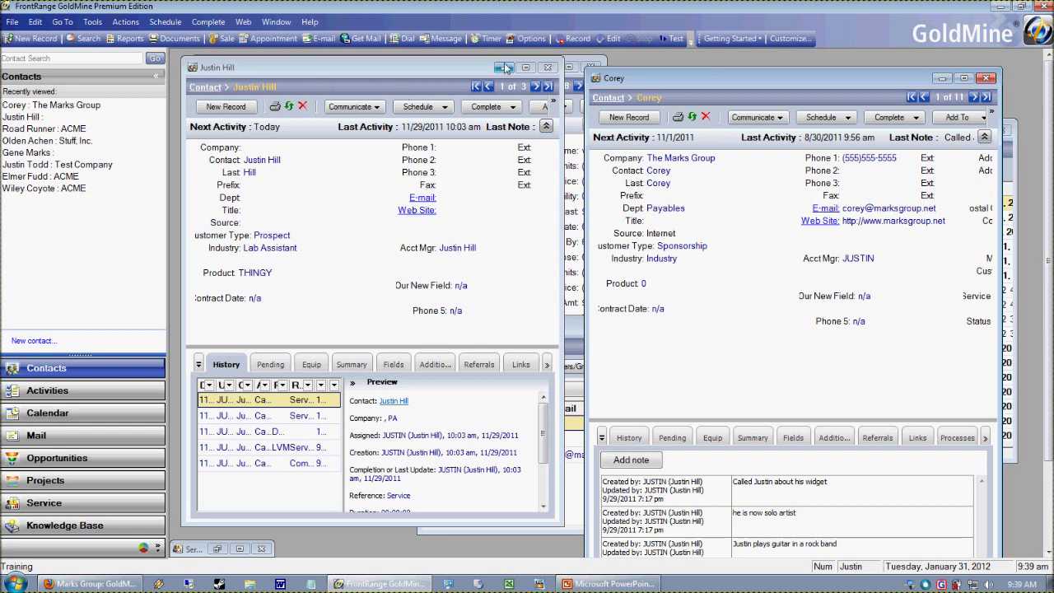
{"action": "left_click", "coordinate": [336, 63]}
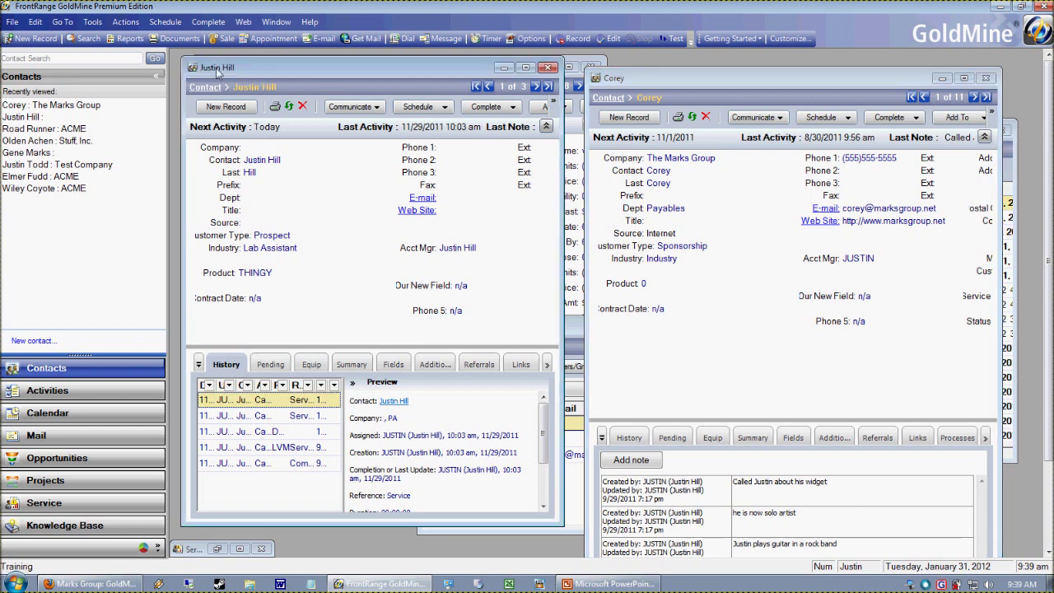
Step: Close the second contact's window and maximize the Calendar to restore the tabbed layout
{"action": "left_click", "coordinate": [630, 80]}
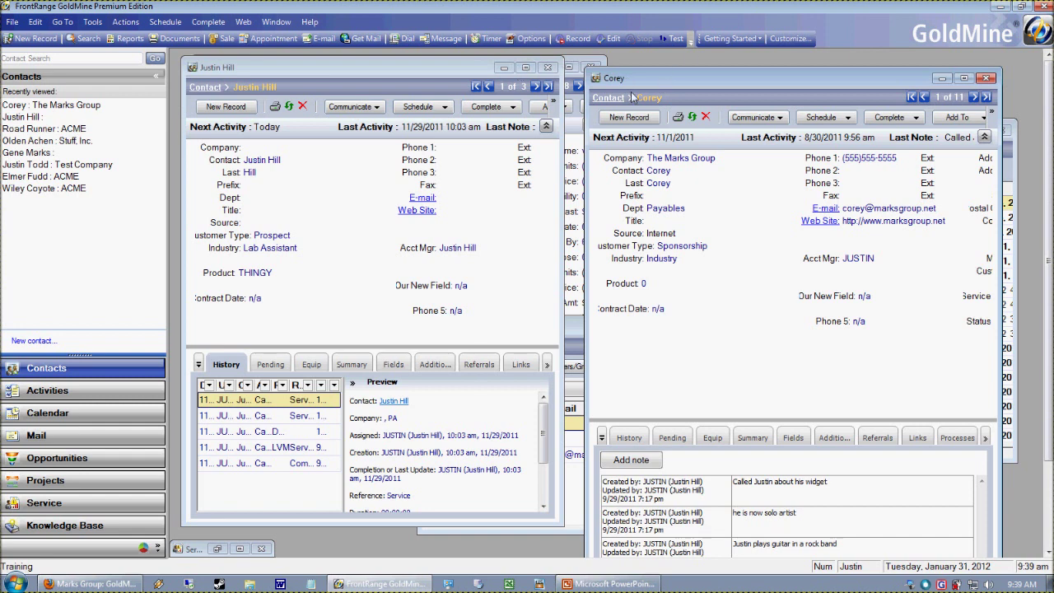
{"action": "left_click", "coordinate": [380, 70]}
{"action": "left_click_drag", "start_coordinate": [668, 72], "coordinate": [663, 72]}
{"action": "left_click", "coordinate": [441, 67]}
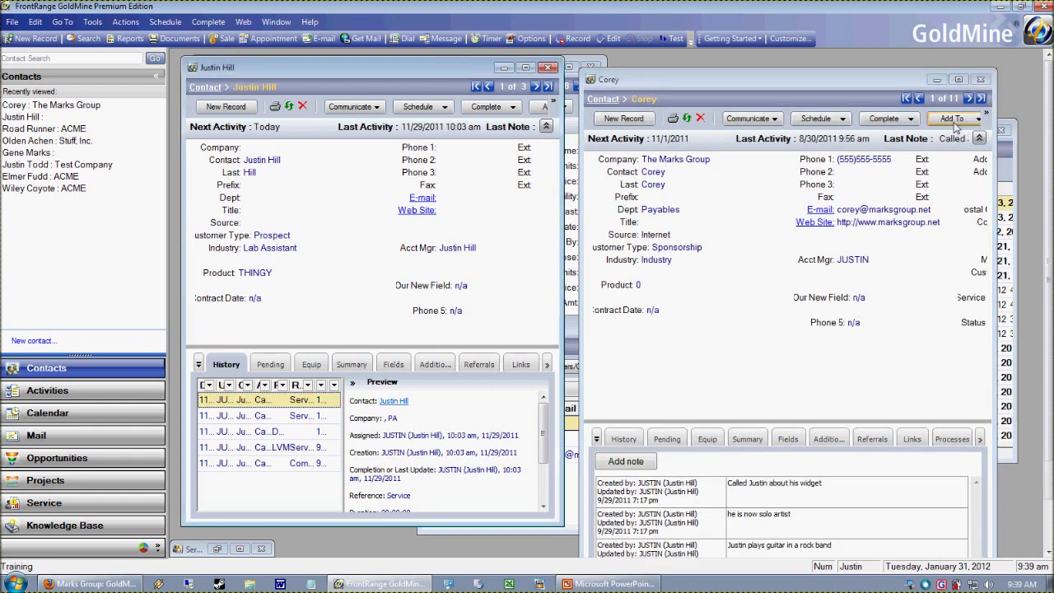
{"action": "left_click", "coordinate": [983, 88]}
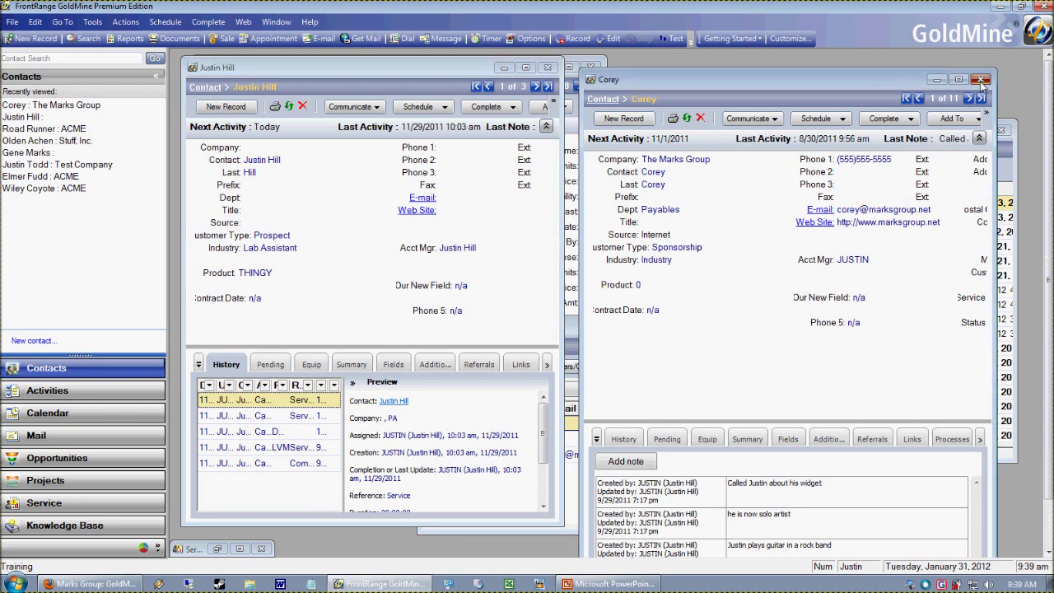
{"action": "left_click", "coordinate": [980, 79]}
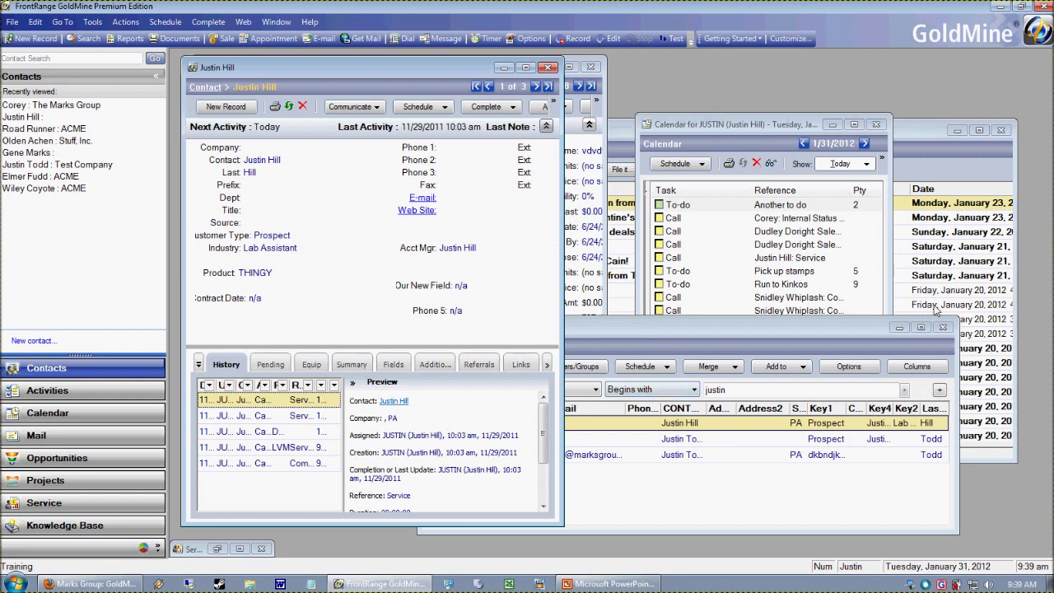
{"action": "left_click", "coordinate": [854, 125]}
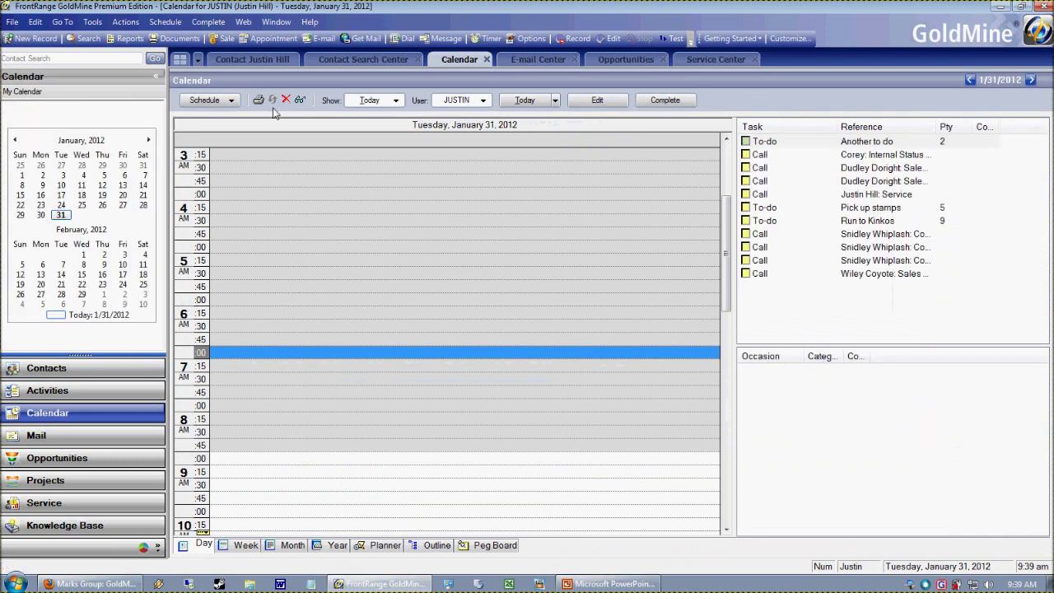
Step: On the contact record, check Pending and History, then open the empty Additional Contacts tab
{"action": "left_click", "coordinate": [275, 61]}
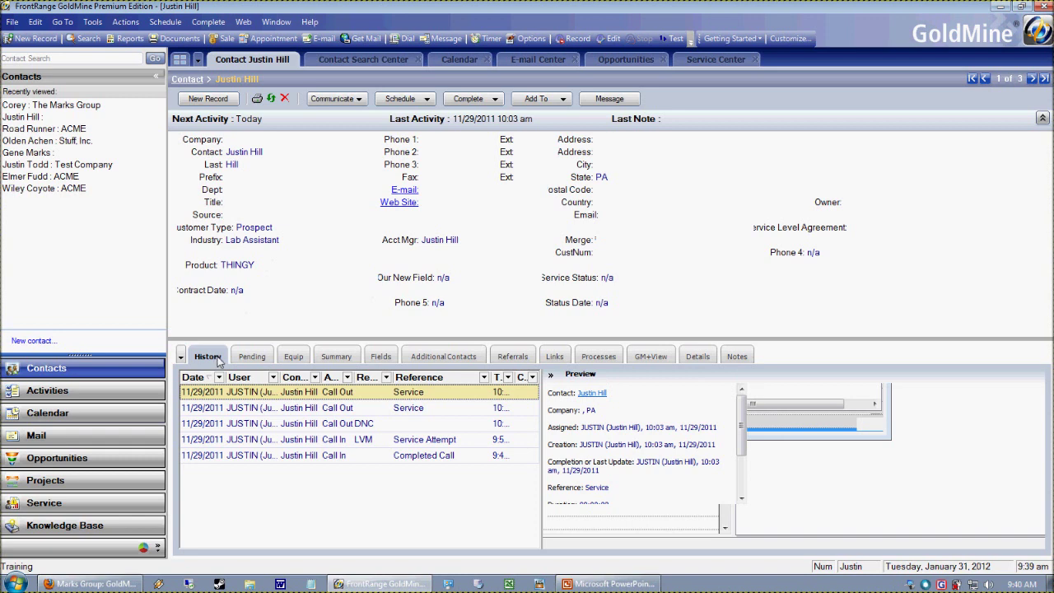
{"action": "left_click", "coordinate": [263, 356]}
{"action": "left_click", "coordinate": [218, 355]}
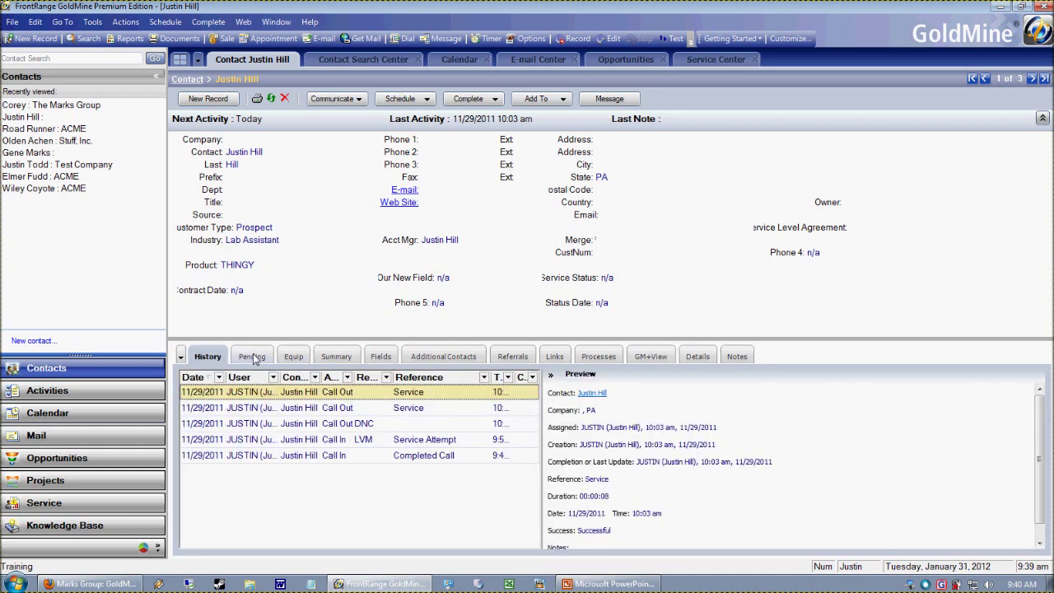
{"action": "left_click", "coordinate": [256, 357]}
{"action": "left_click", "coordinate": [211, 358]}
{"action": "left_click", "coordinate": [449, 357]}
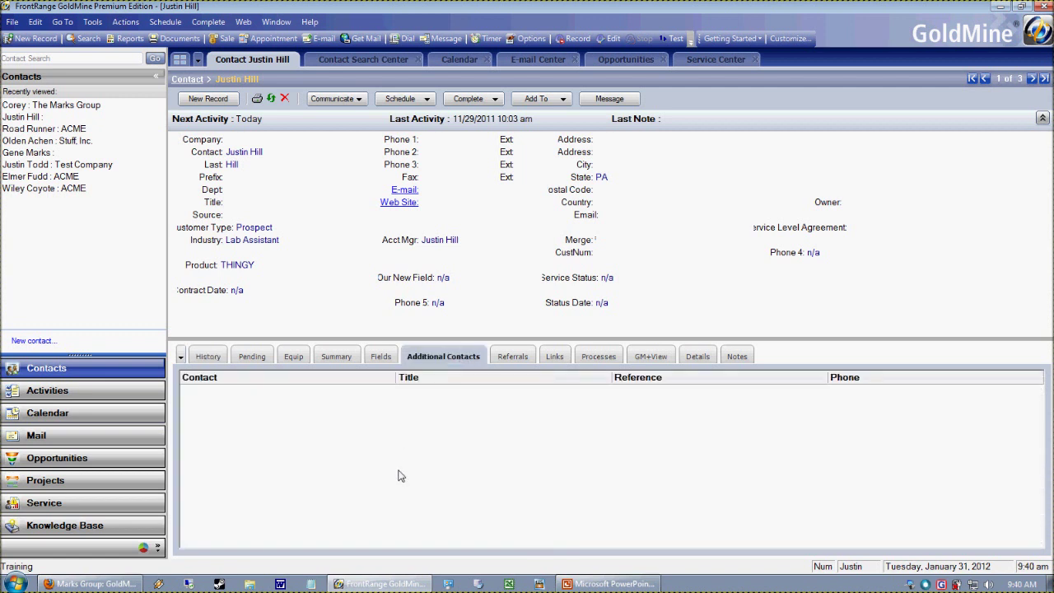
Step: Open the GM+View pane, then force-close the frozen GoldMine from its taskbar button
{"action": "left_click", "coordinate": [651, 357]}
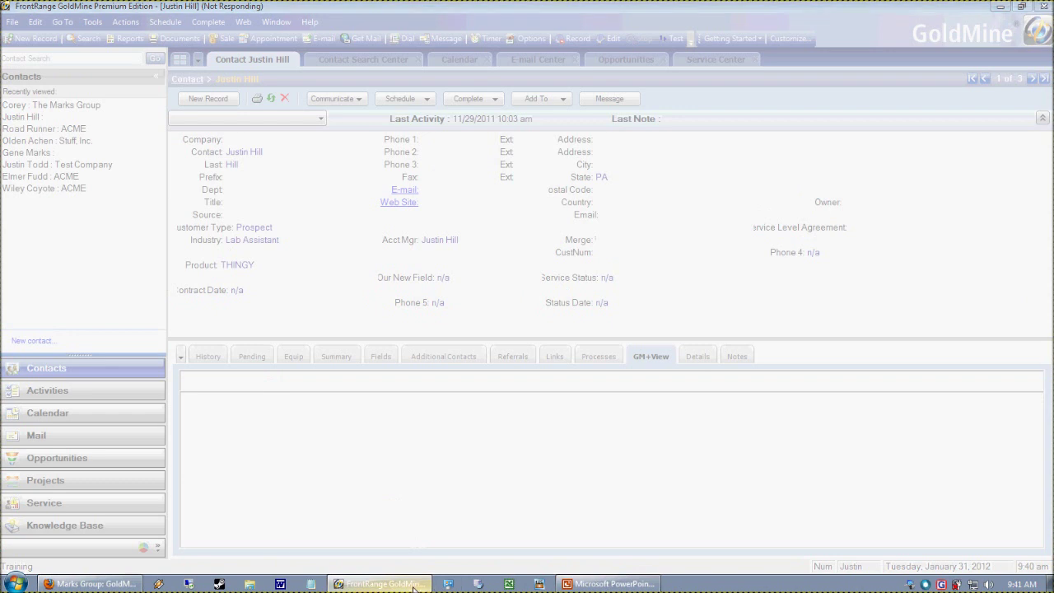
{"action": "right_click", "coordinate": [434, 582]}
{"action": "left_click", "coordinate": [354, 560]}
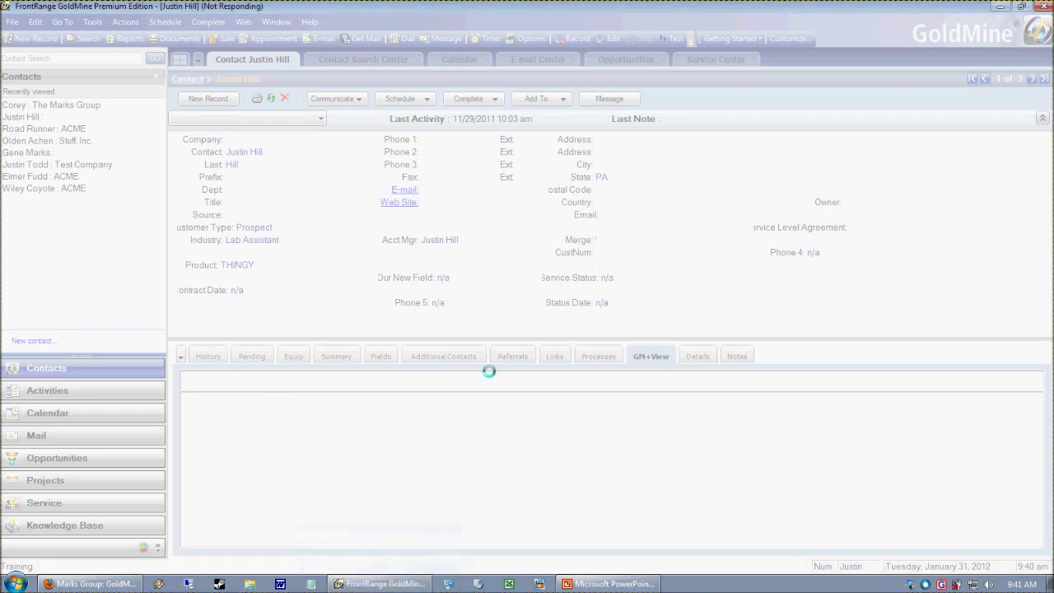
{"action": "left_click", "coordinate": [498, 303]}
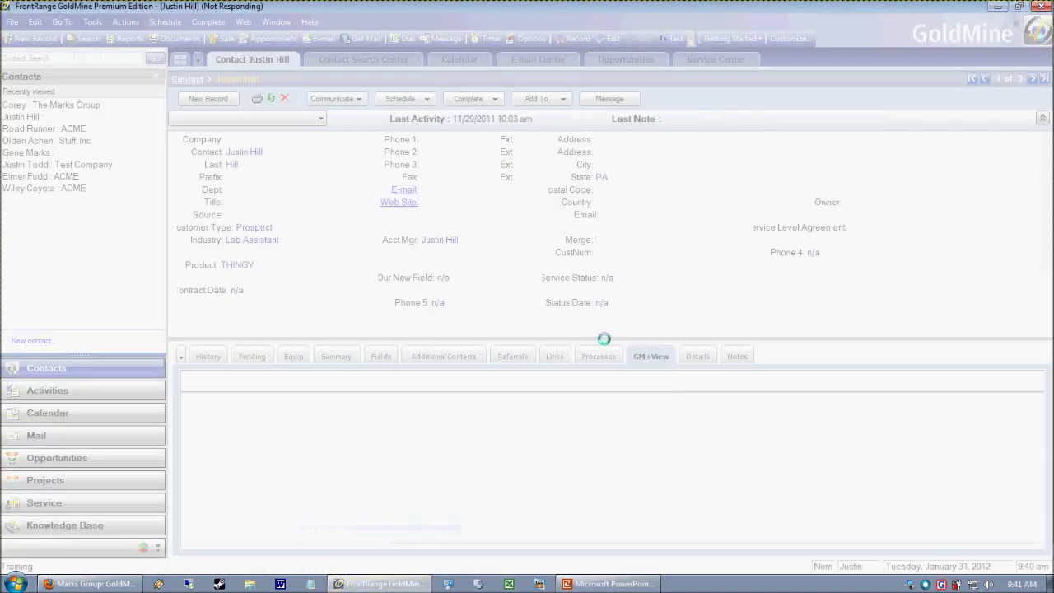
{"action": "right_click", "coordinate": [774, 587]}
Step: Start Task Manager from the taskbar, close it, then reopen it on the process list
{"action": "left_click", "coordinate": [842, 541]}
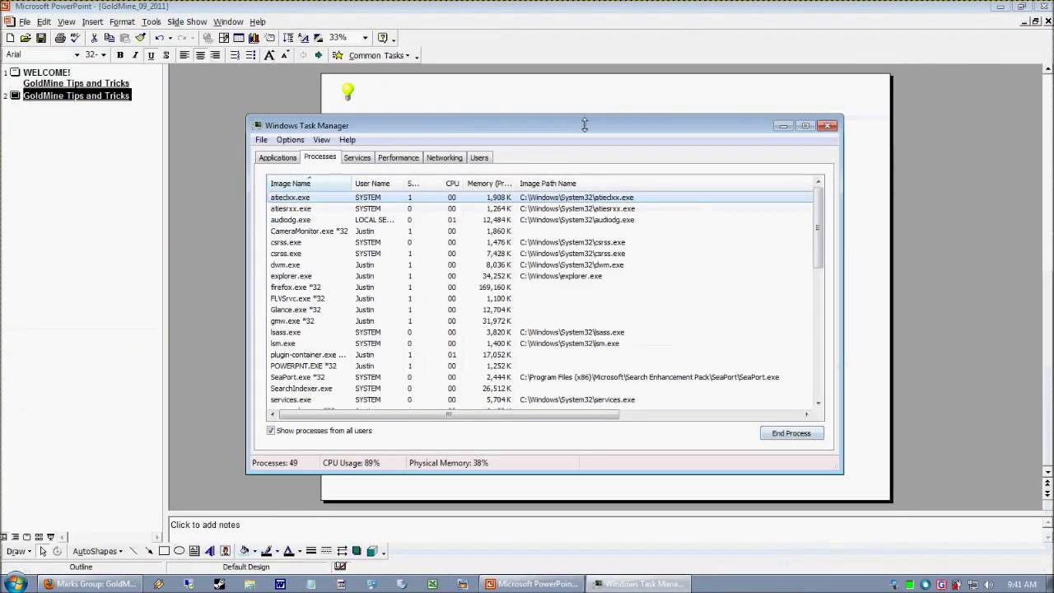
{"action": "left_click_drag", "start_coordinate": [584, 125], "coordinate": [679, 77]}
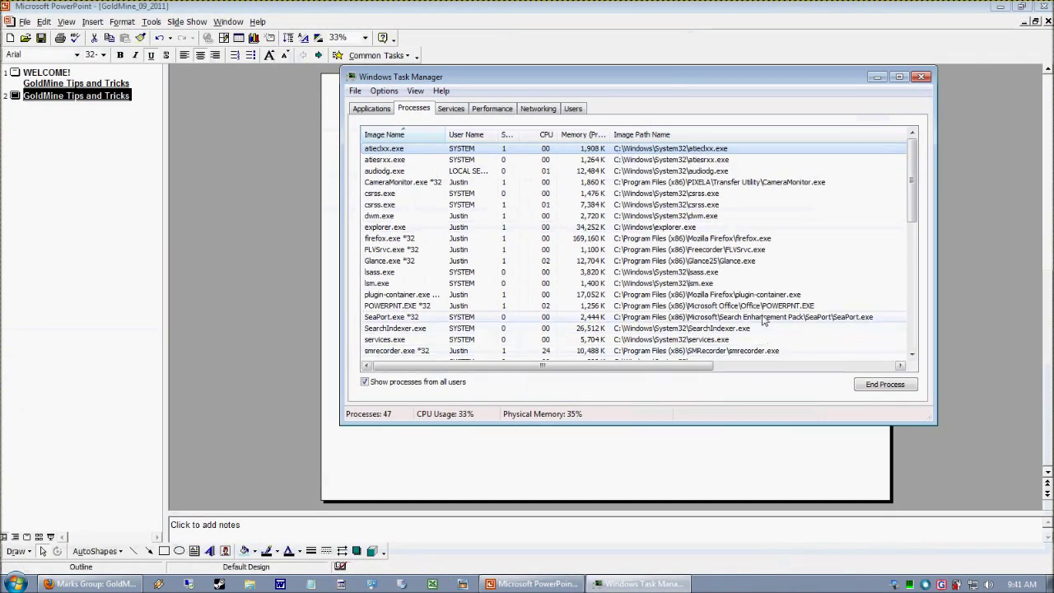
{"action": "left_click", "coordinate": [922, 77]}
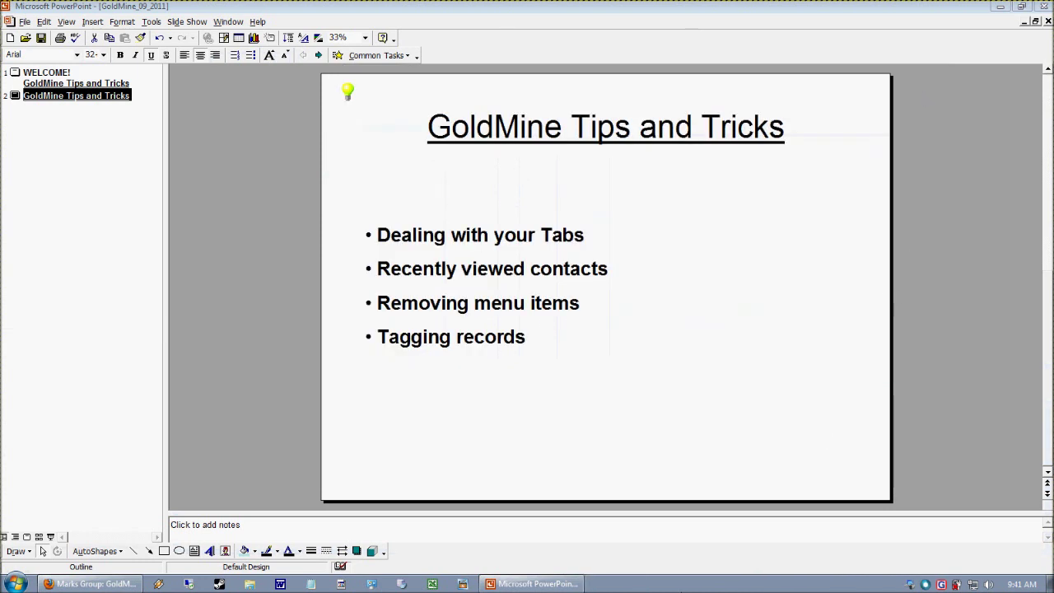
{"action": "right_click", "coordinate": [669, 590]}
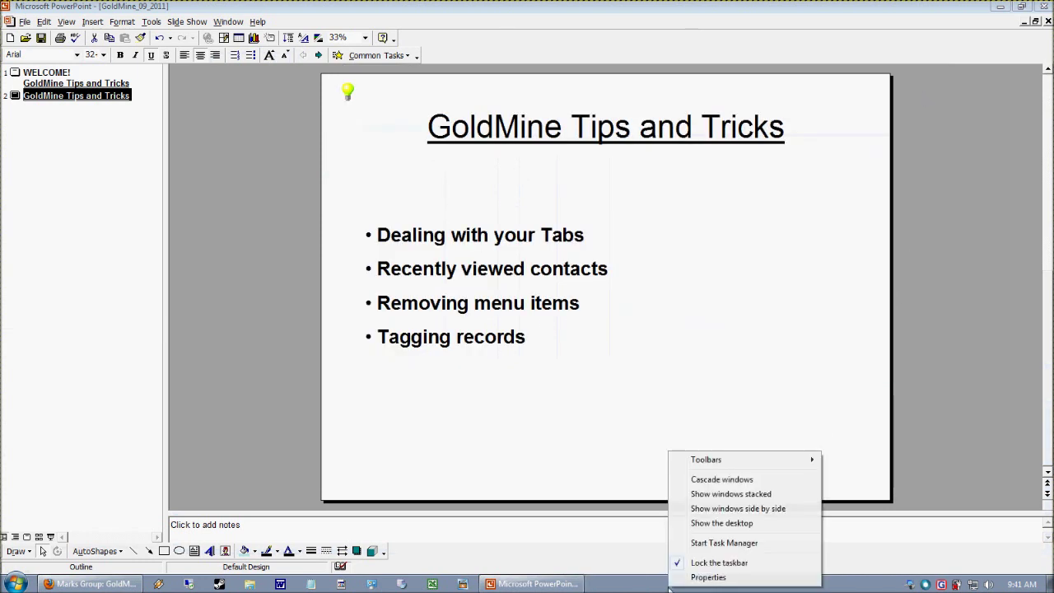
{"action": "left_click", "coordinate": [710, 543]}
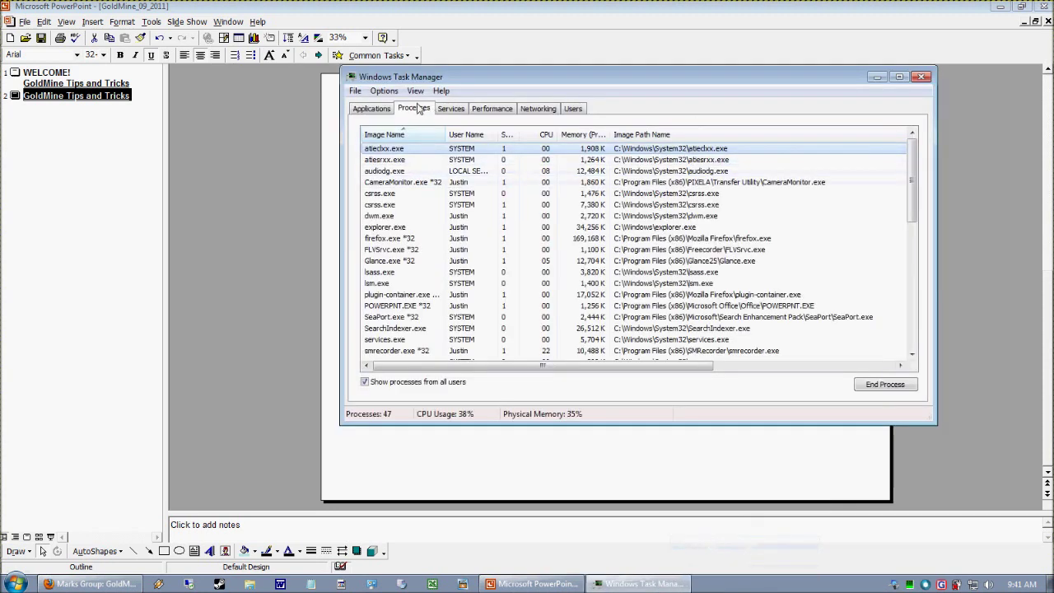
Step: Relaunch GoldMine, bring Task Manager back to the front and select the gmw.exe process
{"action": "left_click", "coordinate": [342, 584]}
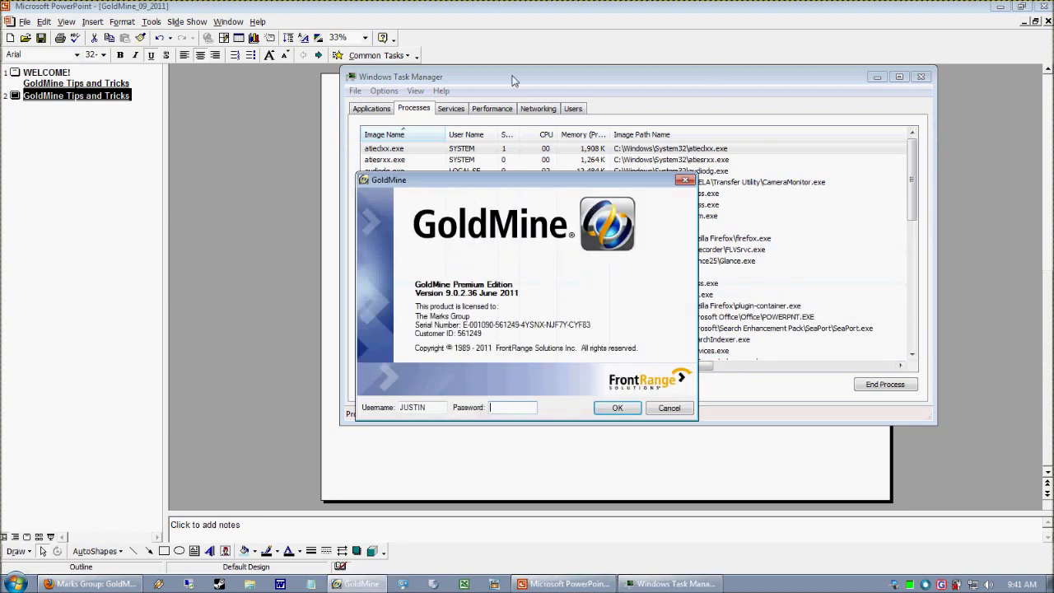
{"action": "left_click_drag", "start_coordinate": [511, 79], "coordinate": [680, 58]}
{"action": "left_click", "coordinate": [510, 405]}
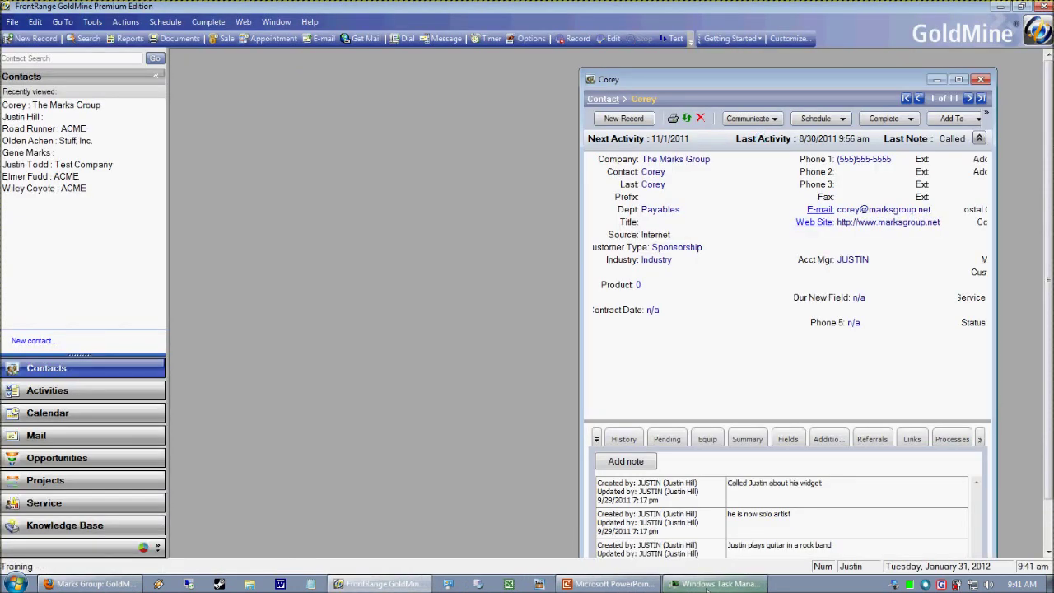
{"action": "right_click", "coordinate": [707, 586]}
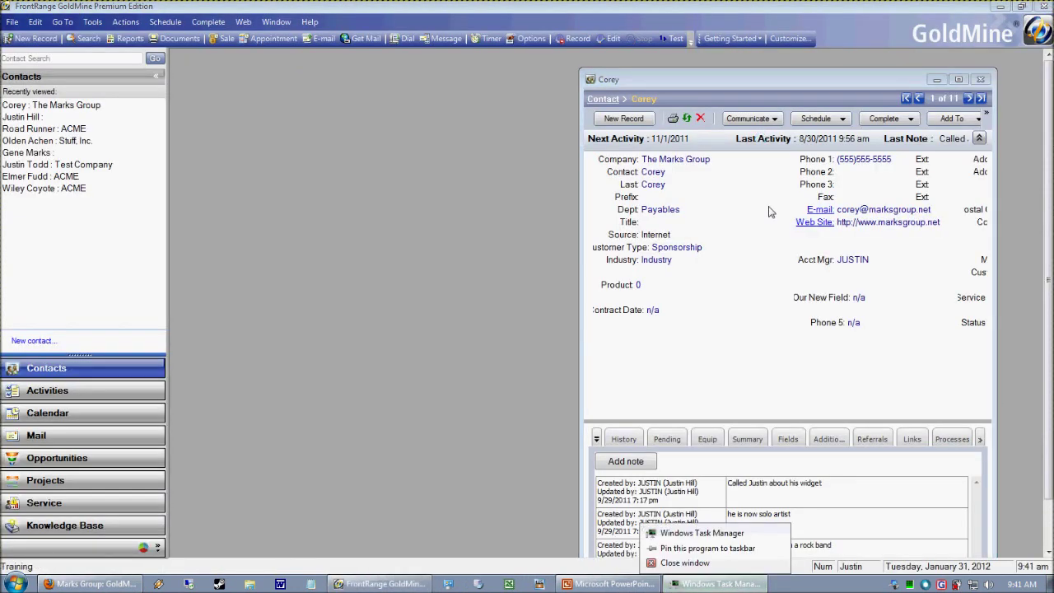
{"action": "left_click", "coordinate": [701, 533]}
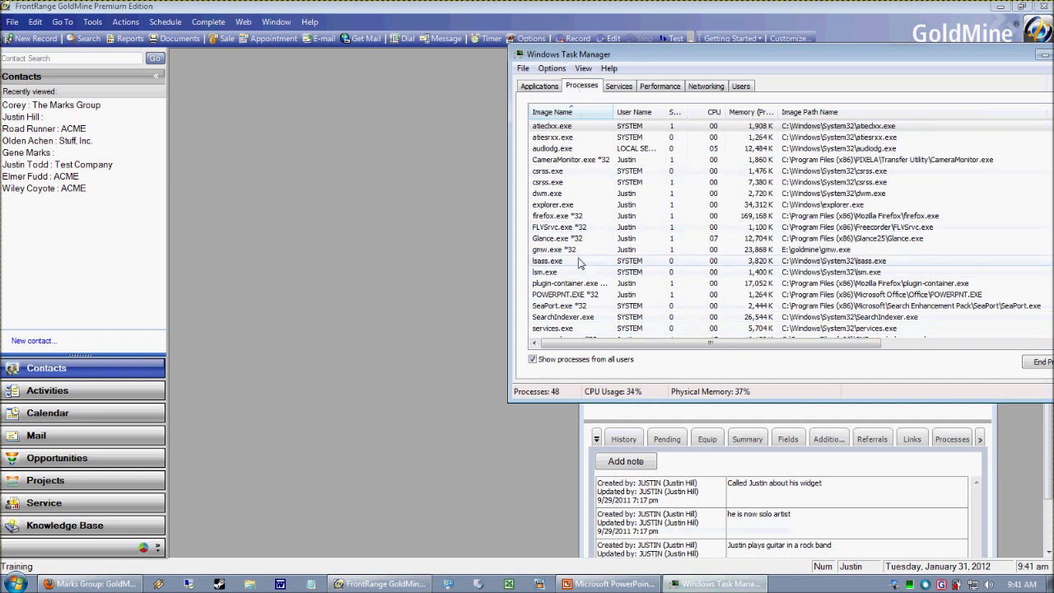
{"action": "left_click", "coordinate": [557, 251]}
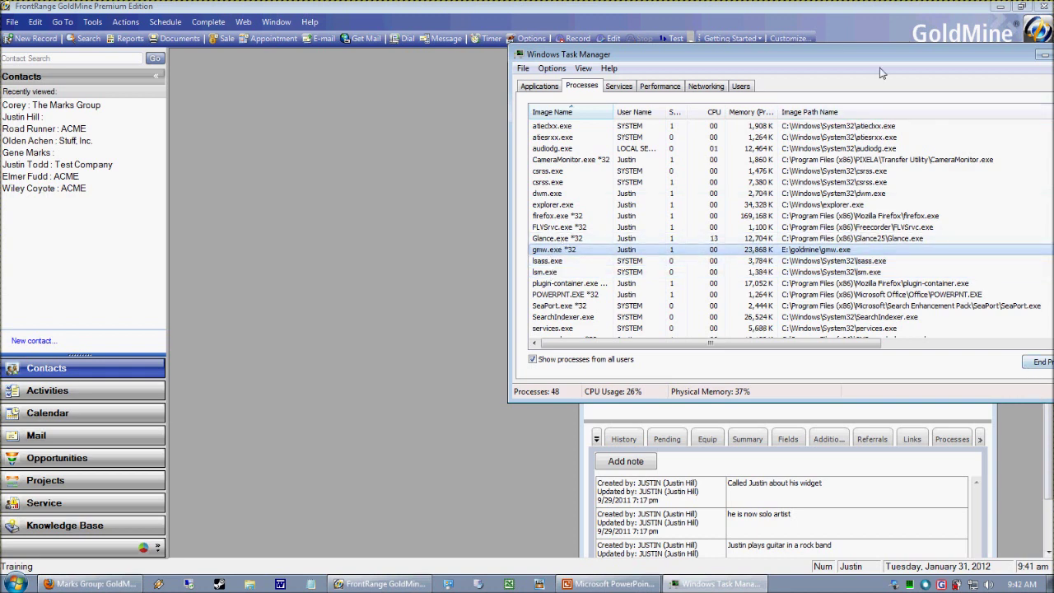
{"action": "left_click_drag", "start_coordinate": [879, 56], "coordinate": [799, 64]}
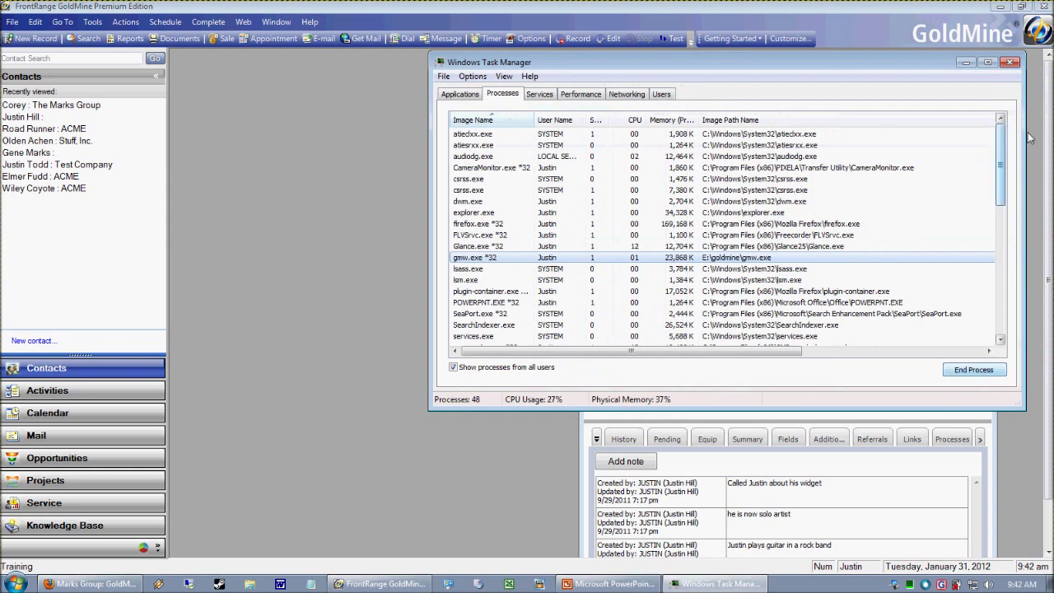
Step: Close Task Manager, maximize the Corey record and open the Display Tabs settings
{"action": "left_click", "coordinate": [1012, 61]}
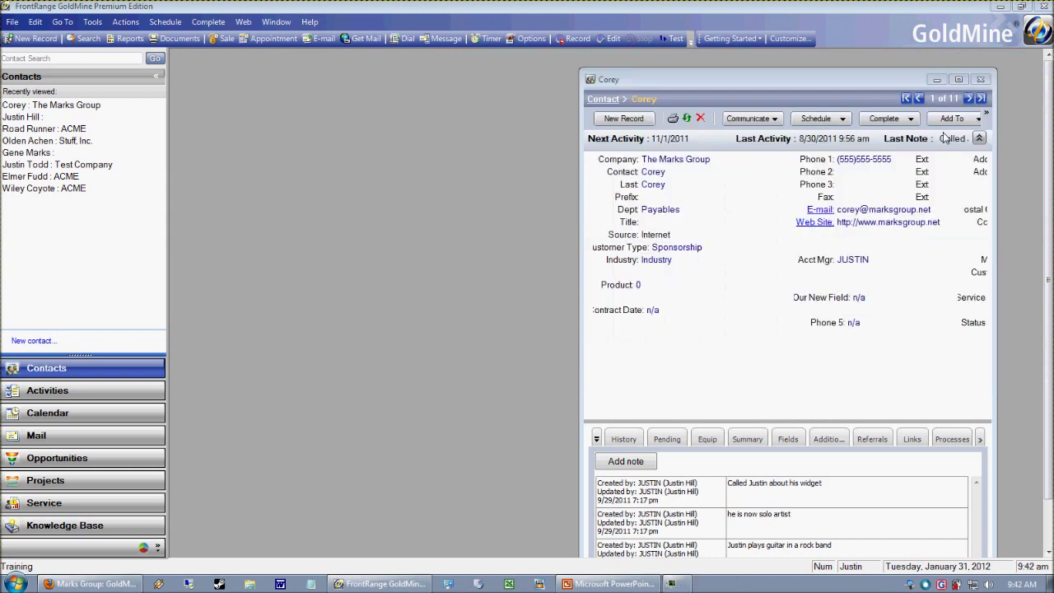
{"action": "left_click", "coordinate": [962, 80]}
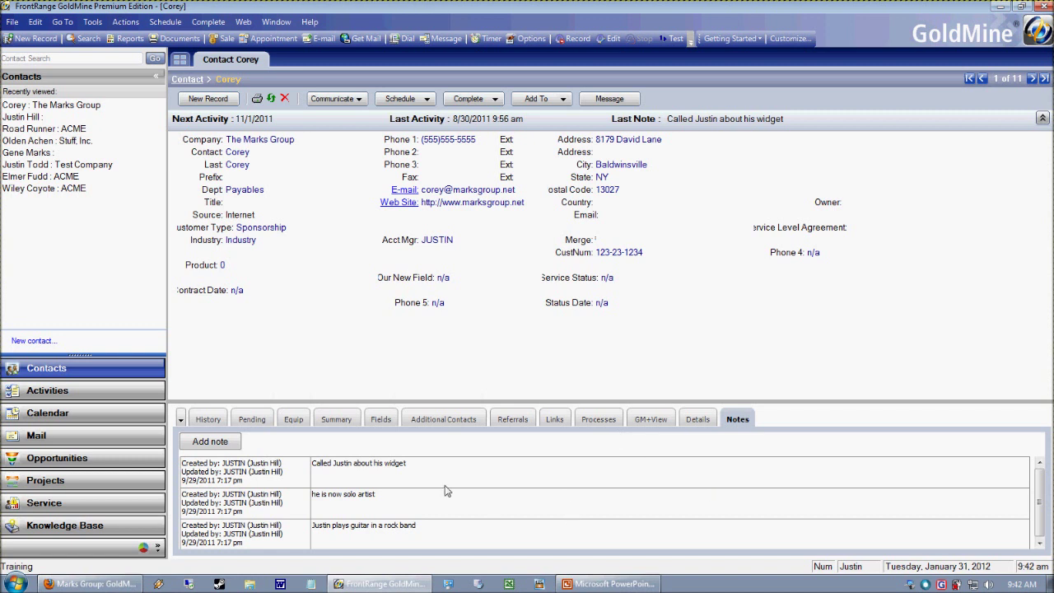
{"action": "left_click", "coordinate": [181, 423]}
{"action": "left_click", "coordinate": [552, 539]}
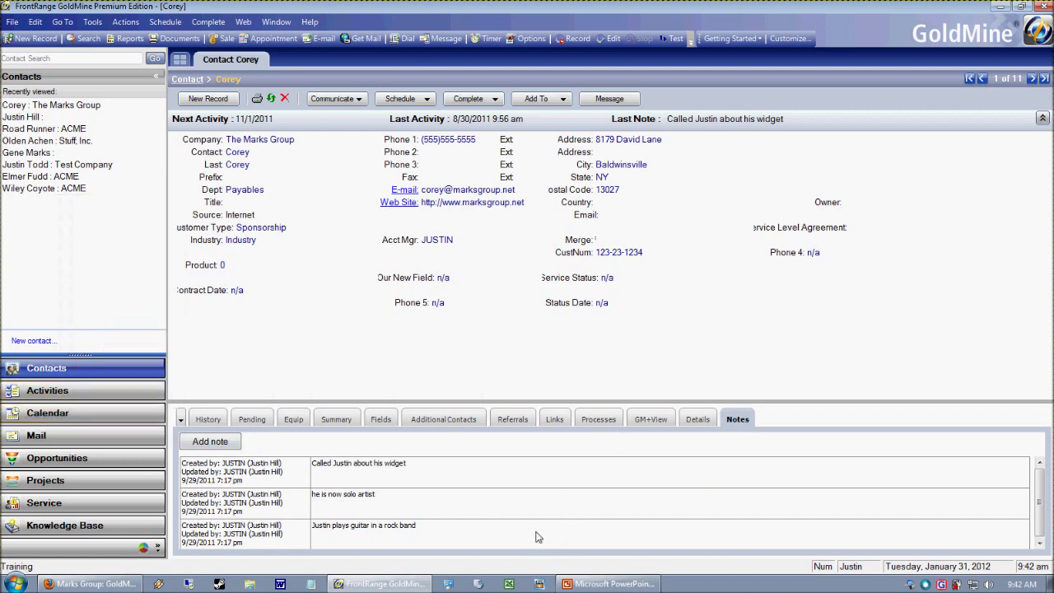
{"action": "left_click", "coordinate": [180, 419]}
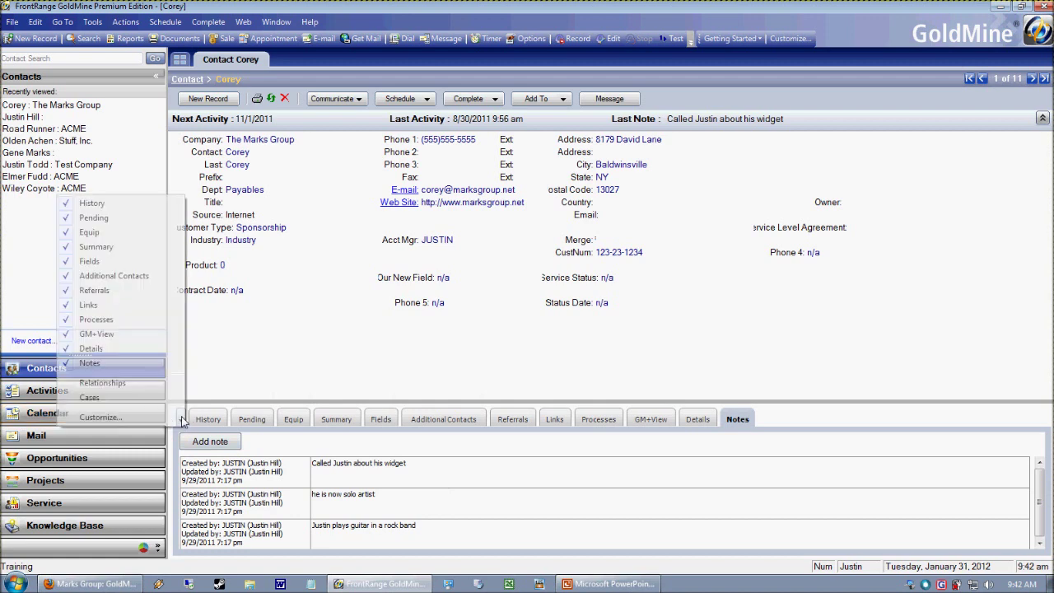
{"action": "left_click", "coordinate": [120, 420]}
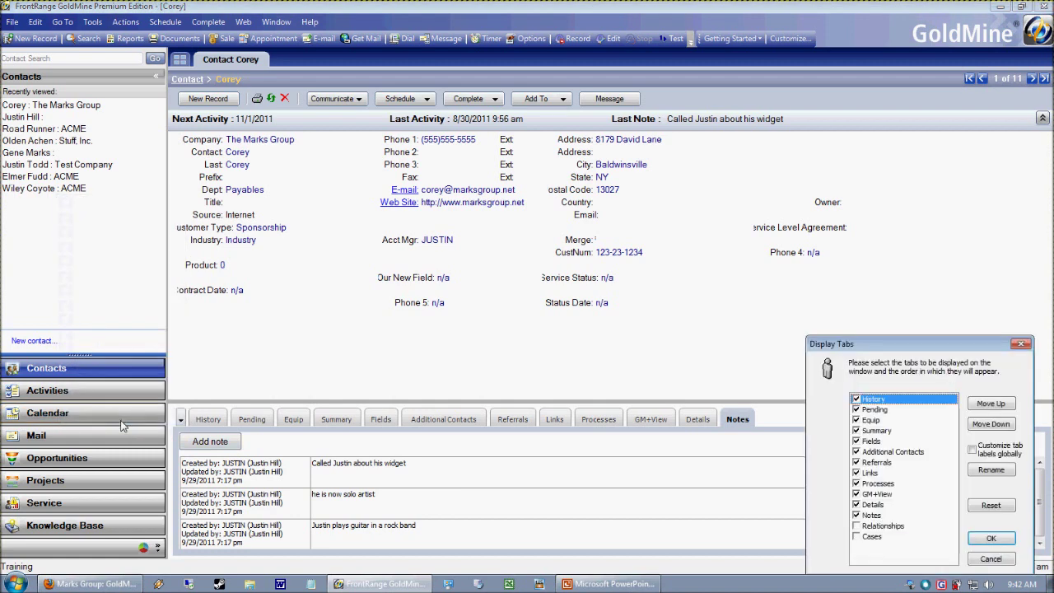
{"action": "left_click_drag", "start_coordinate": [869, 344], "coordinate": [539, 142]}
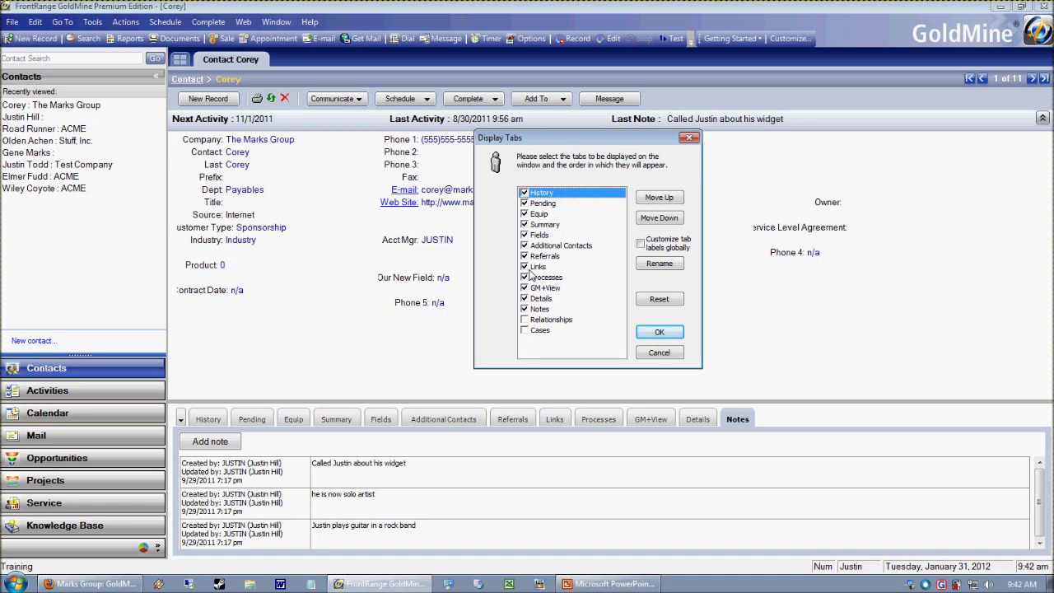
Step: Uncheck the GM+View and Additional Contacts tabs in the Display Tabs list
{"action": "left_click", "coordinate": [568, 299]}
{"action": "left_click", "coordinate": [559, 290]}
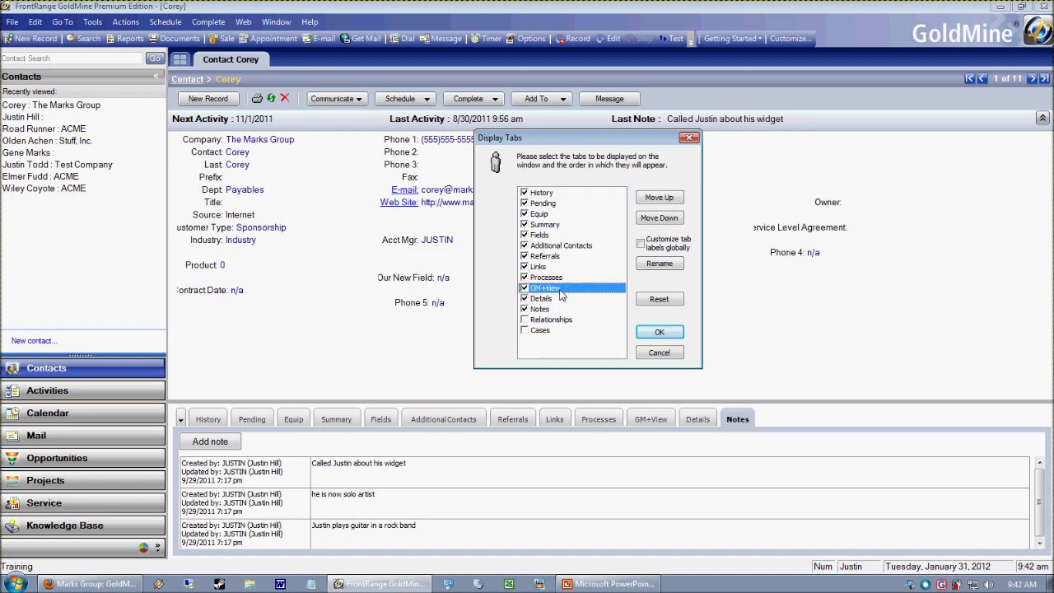
{"action": "left_click", "coordinate": [659, 197]}
{"action": "left_click", "coordinate": [659, 198]}
{"action": "left_click", "coordinate": [658, 197]}
{"action": "left_click", "coordinate": [658, 198]}
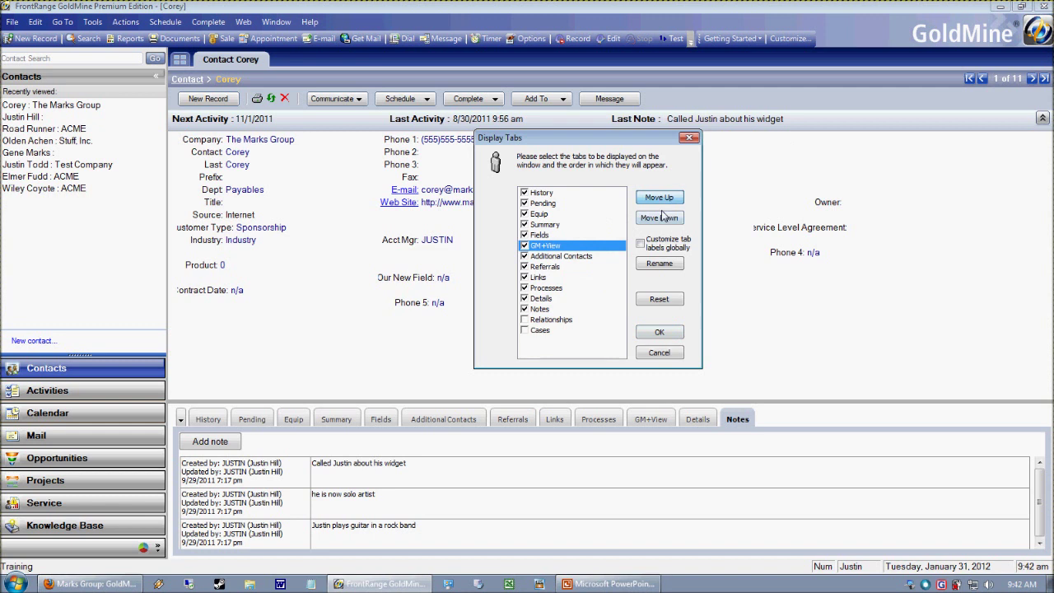
{"action": "left_click", "coordinate": [663, 217]}
{"action": "left_click", "coordinate": [663, 217]}
{"action": "left_click", "coordinate": [663, 217]}
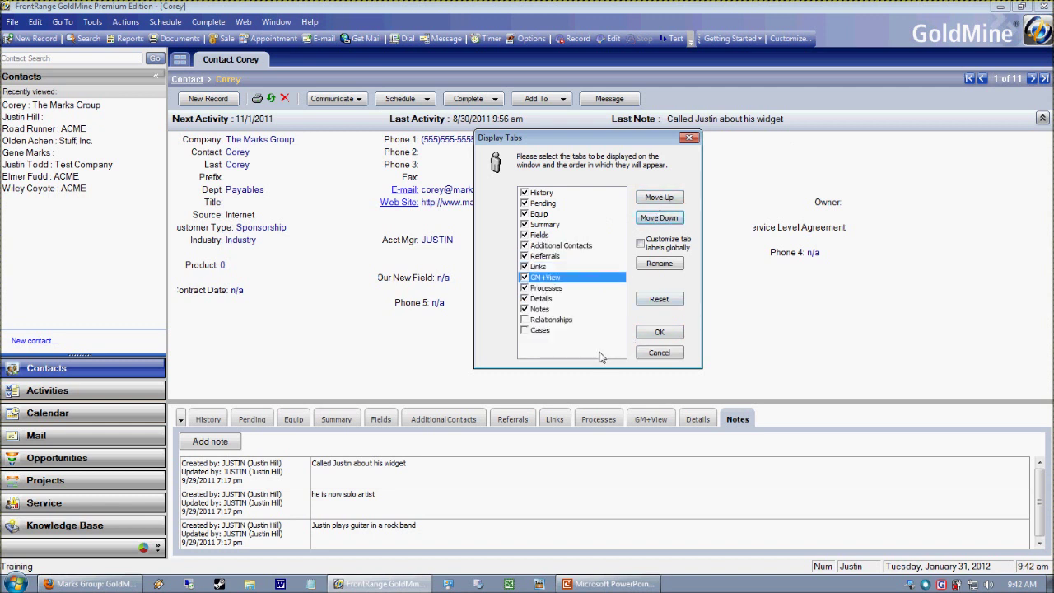
{"action": "left_click", "coordinate": [524, 278]}
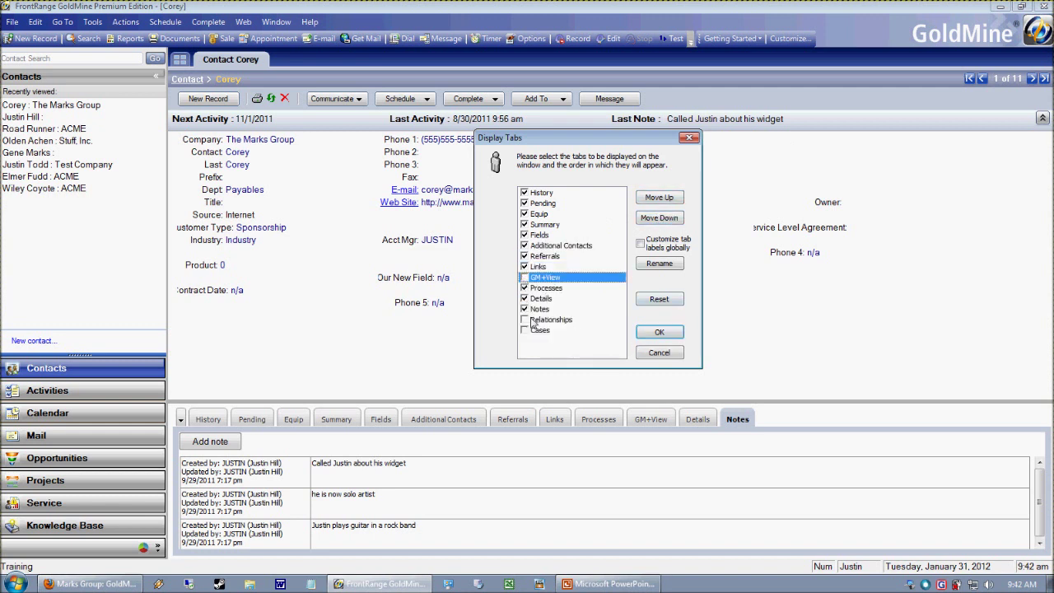
{"action": "left_click", "coordinate": [523, 245]}
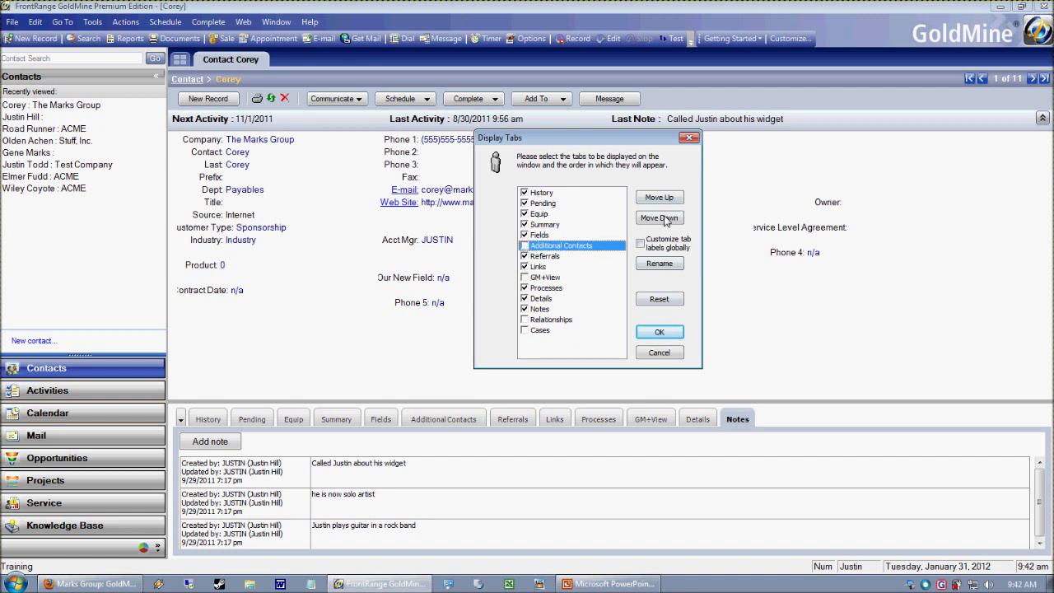
Step: Move Summary to the top and Fields to second place in the tab order
{"action": "left_click", "coordinate": [543, 224]}
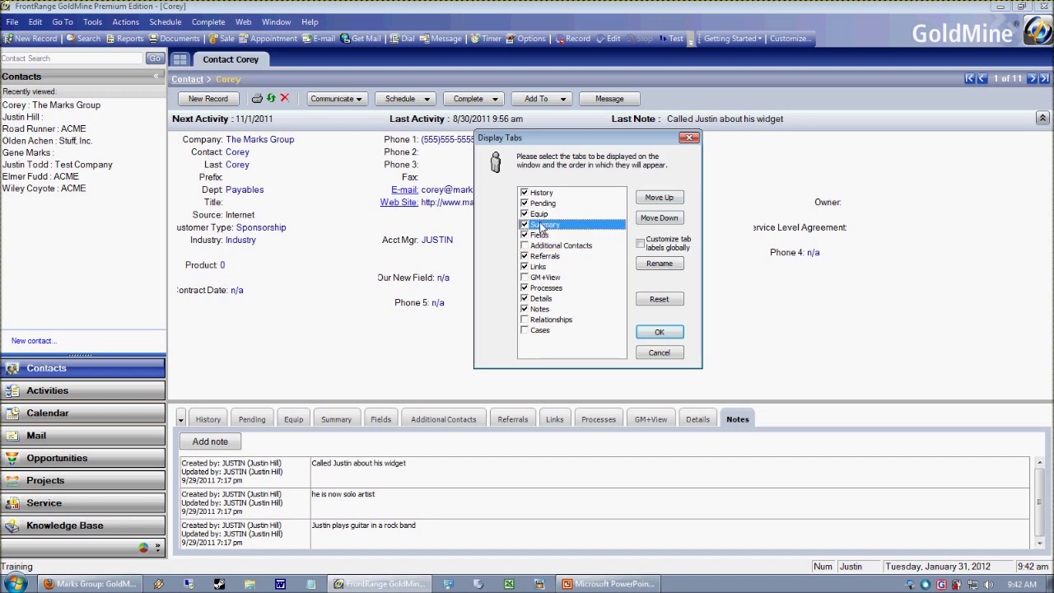
{"action": "left_click", "coordinate": [663, 198]}
{"action": "left_click", "coordinate": [664, 197]}
{"action": "left_click", "coordinate": [664, 198]}
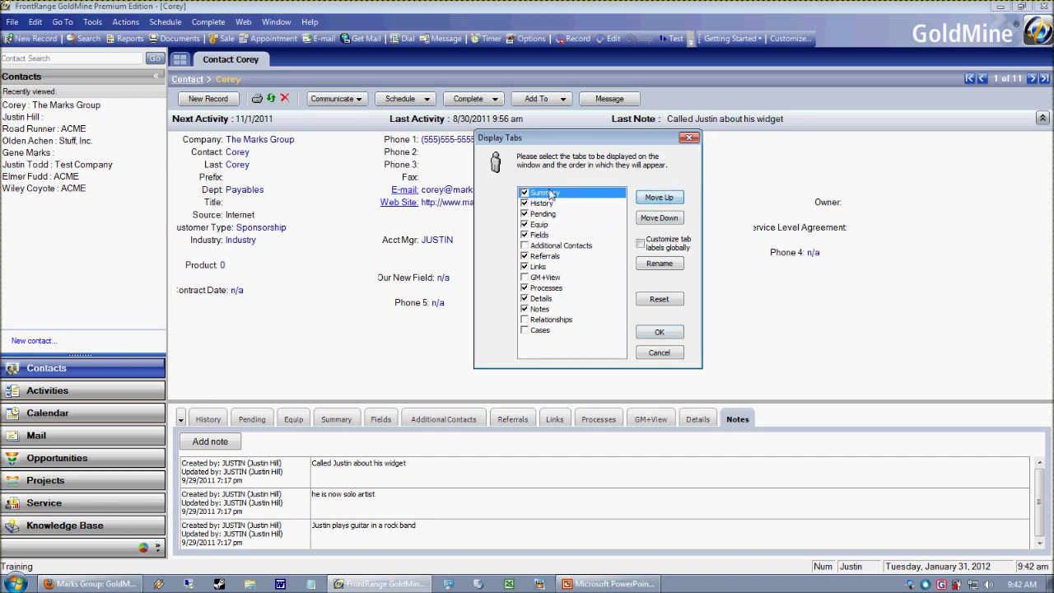
{"action": "left_click", "coordinate": [546, 204]}
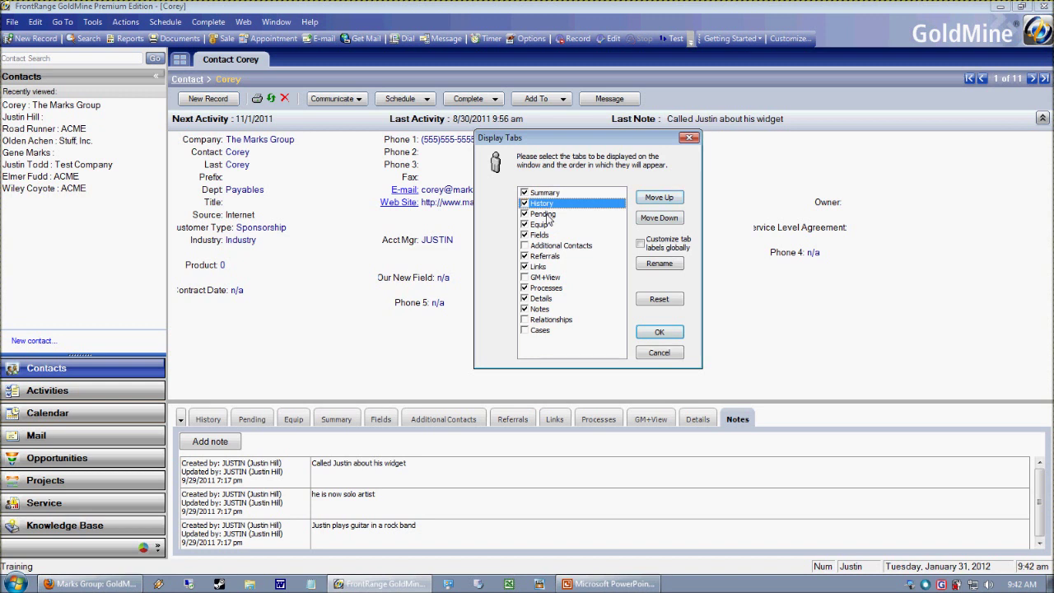
{"action": "left_click", "coordinate": [547, 214]}
{"action": "left_click", "coordinate": [548, 236]}
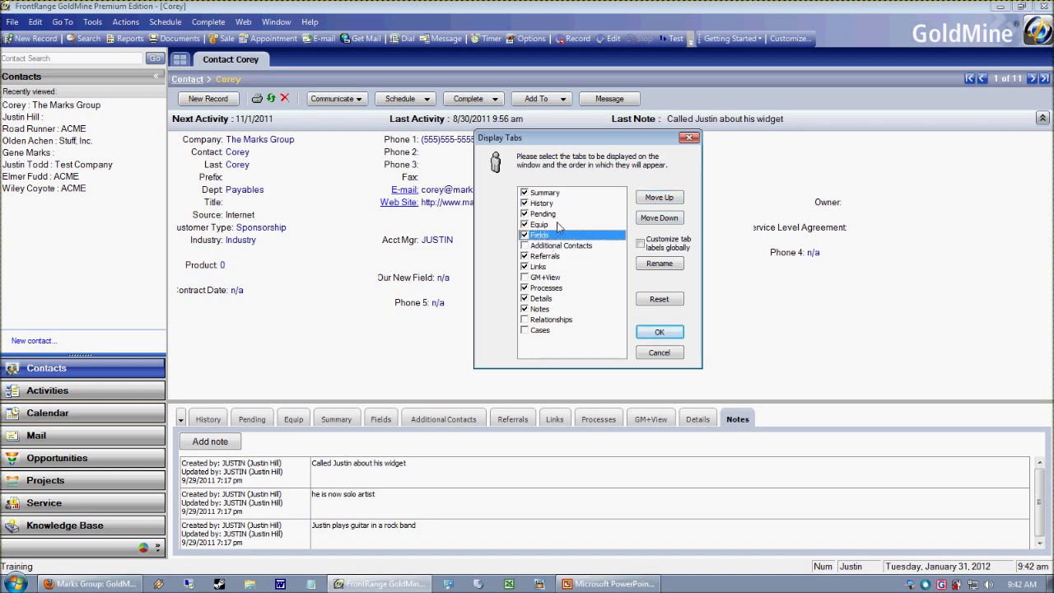
{"action": "left_click", "coordinate": [655, 199]}
{"action": "left_click", "coordinate": [655, 199]}
{"action": "left_click", "coordinate": [655, 199]}
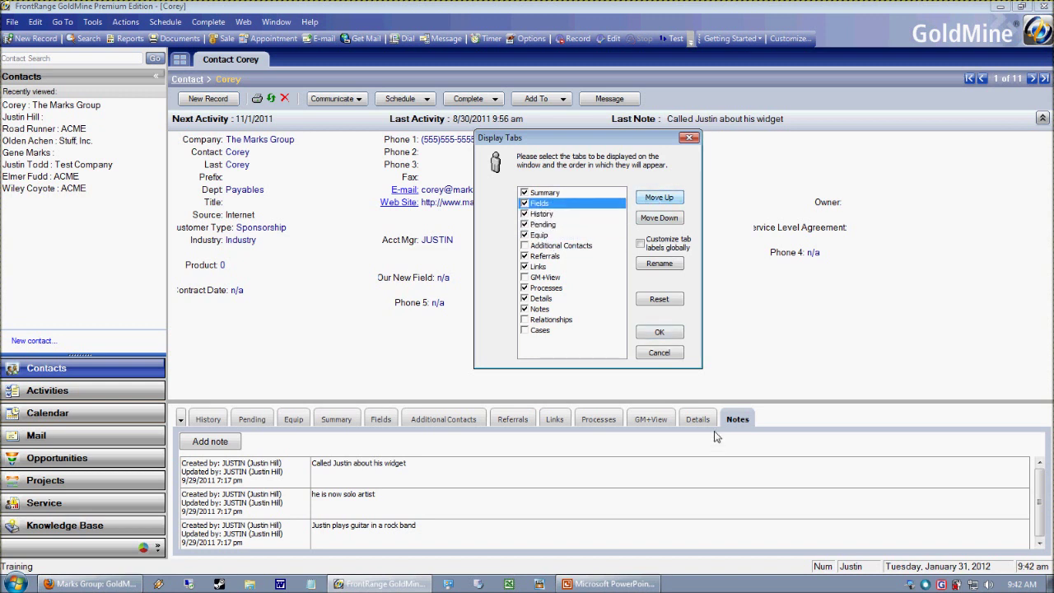
{"action": "left_click", "coordinate": [658, 330]}
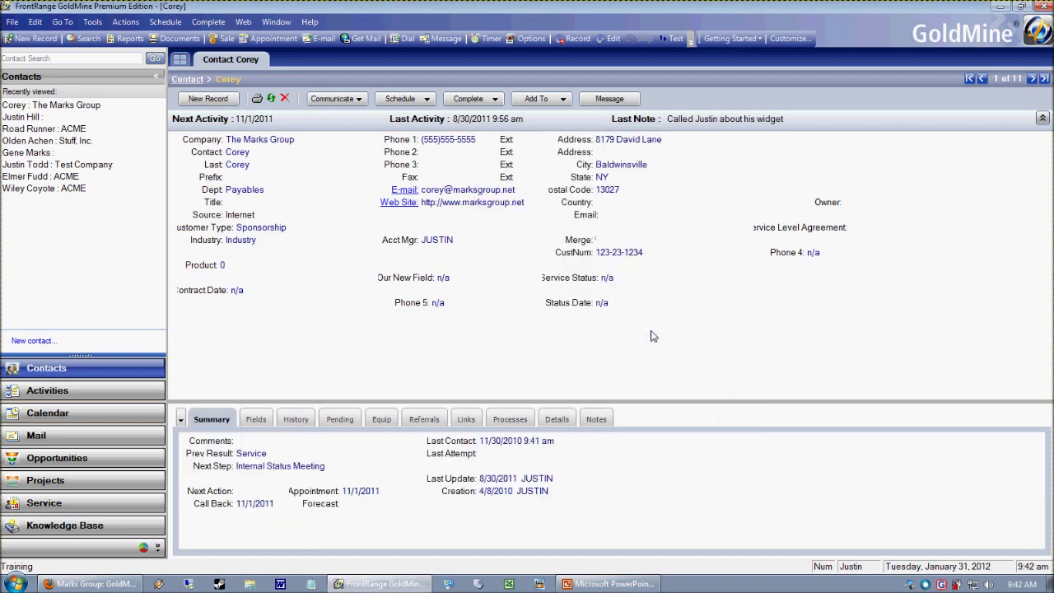
{"action": "left_click", "coordinate": [258, 425]}
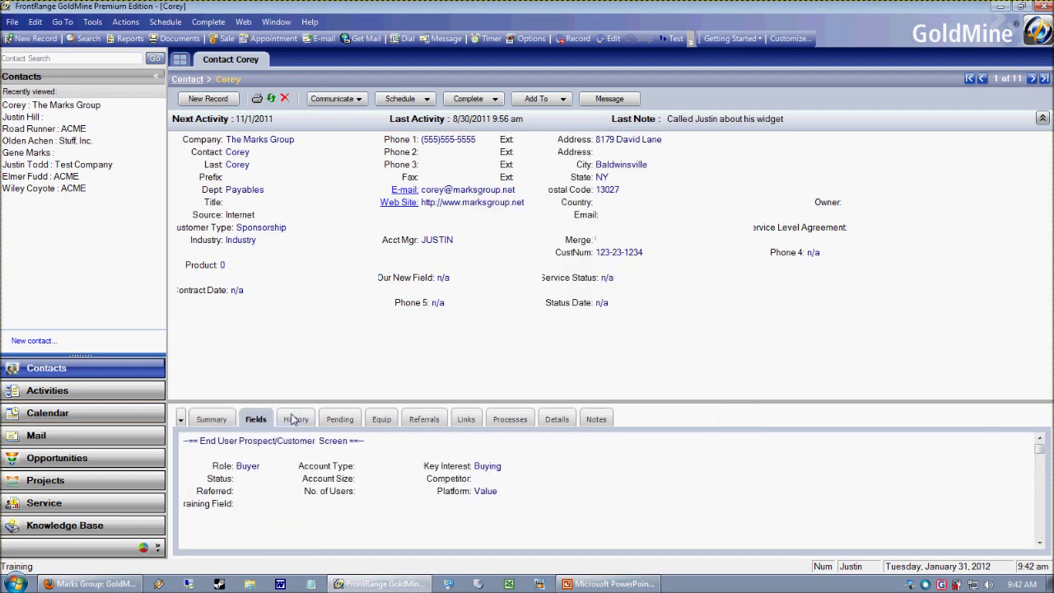
{"action": "left_click", "coordinate": [354, 421]}
{"action": "left_click", "coordinate": [211, 419]}
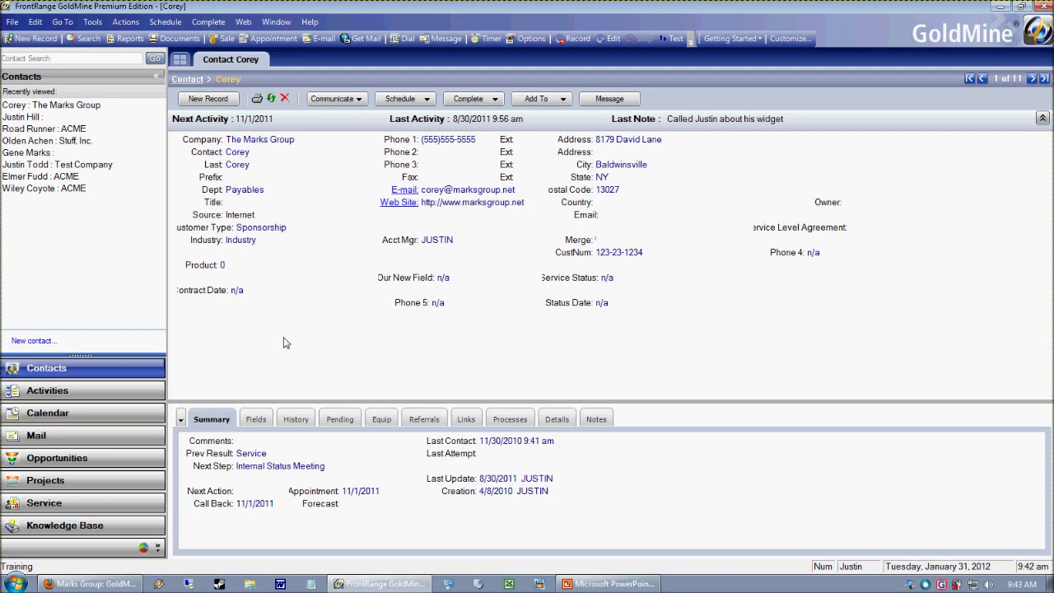
{"action": "left_click", "coordinate": [295, 420]}
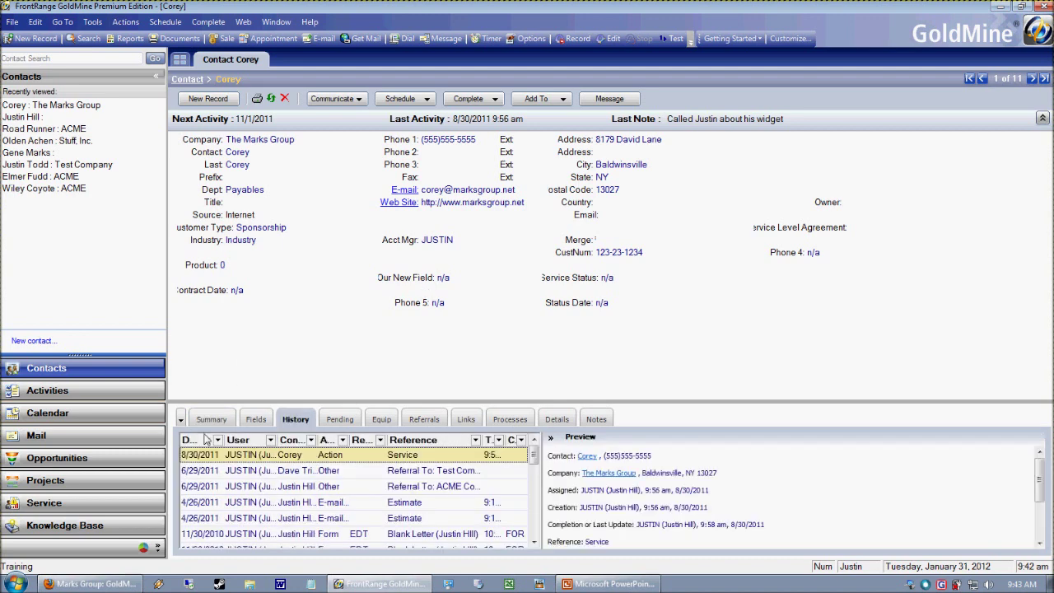
{"action": "left_click", "coordinate": [212, 419]}
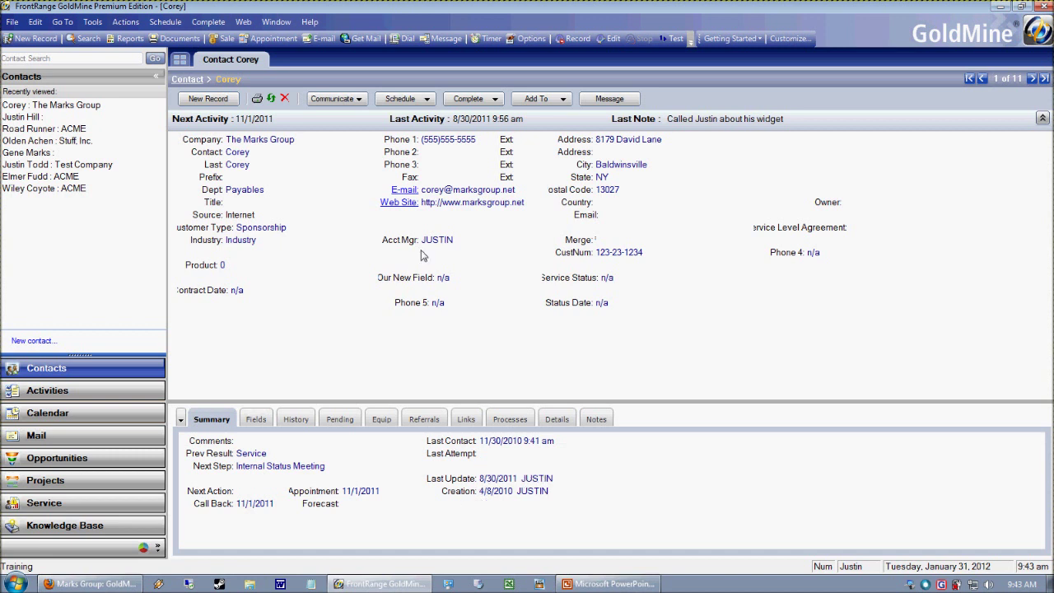
{"action": "left_click", "coordinate": [444, 141]}
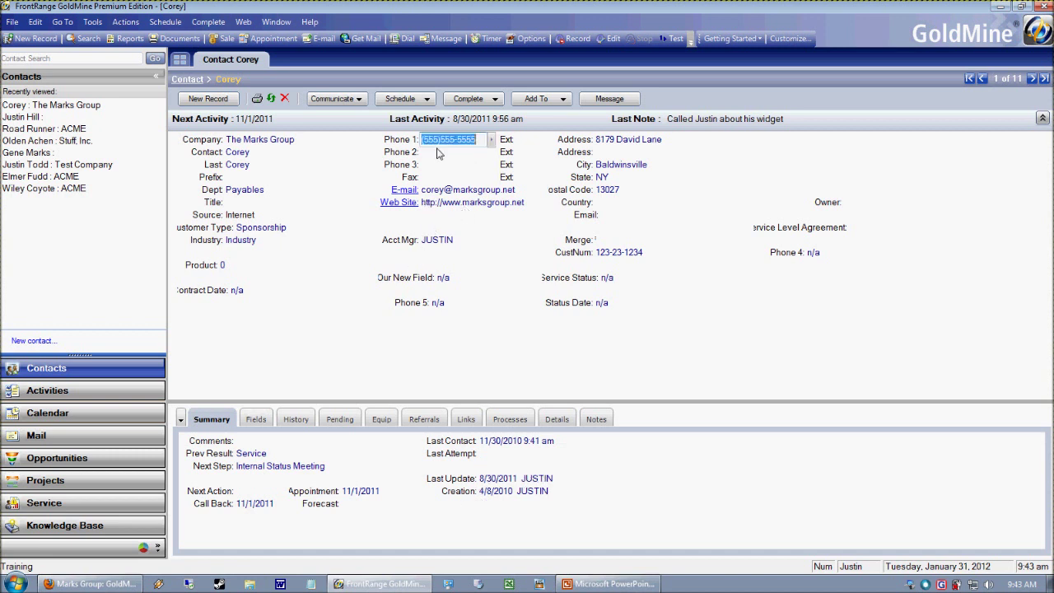
{"action": "left_click", "coordinate": [457, 145]}
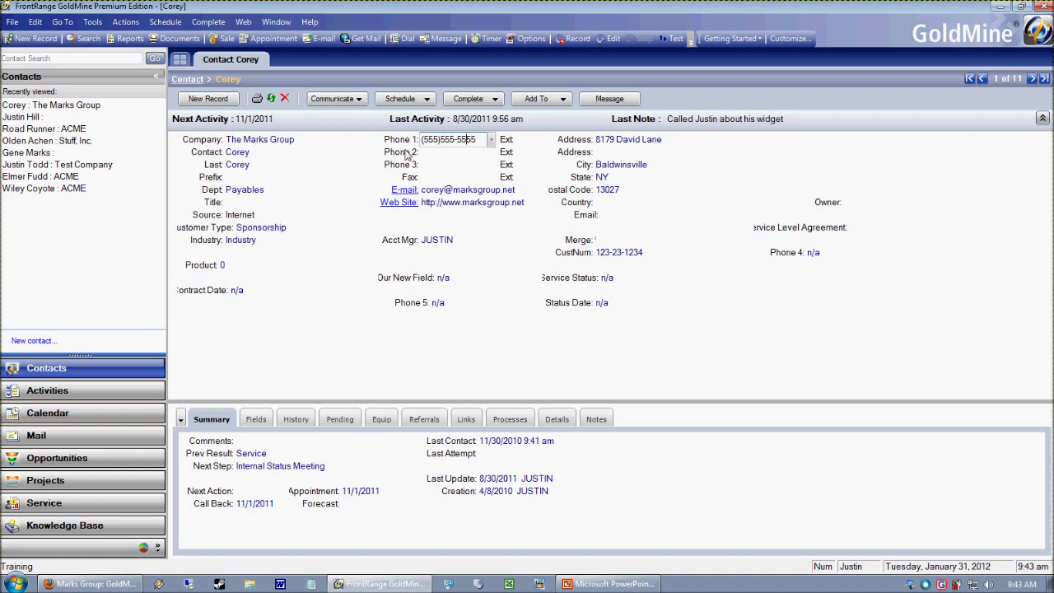
{"action": "key", "text": "Return"}
{"action": "left_click", "coordinate": [181, 418]}
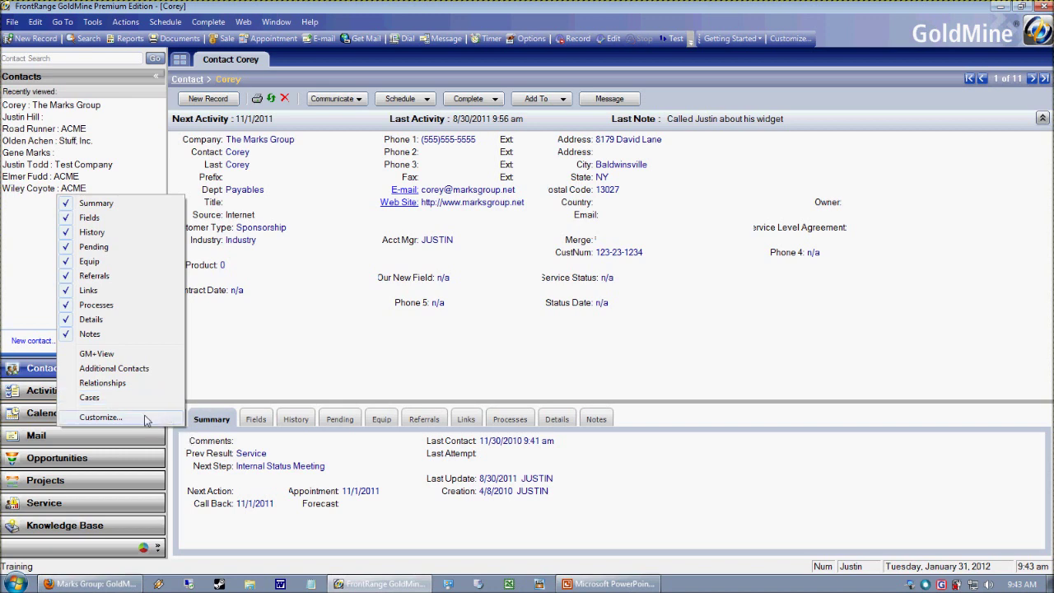
{"action": "left_click", "coordinate": [145, 418]}
{"action": "left_click_drag", "start_coordinate": [932, 351], "coordinate": [793, 199]}
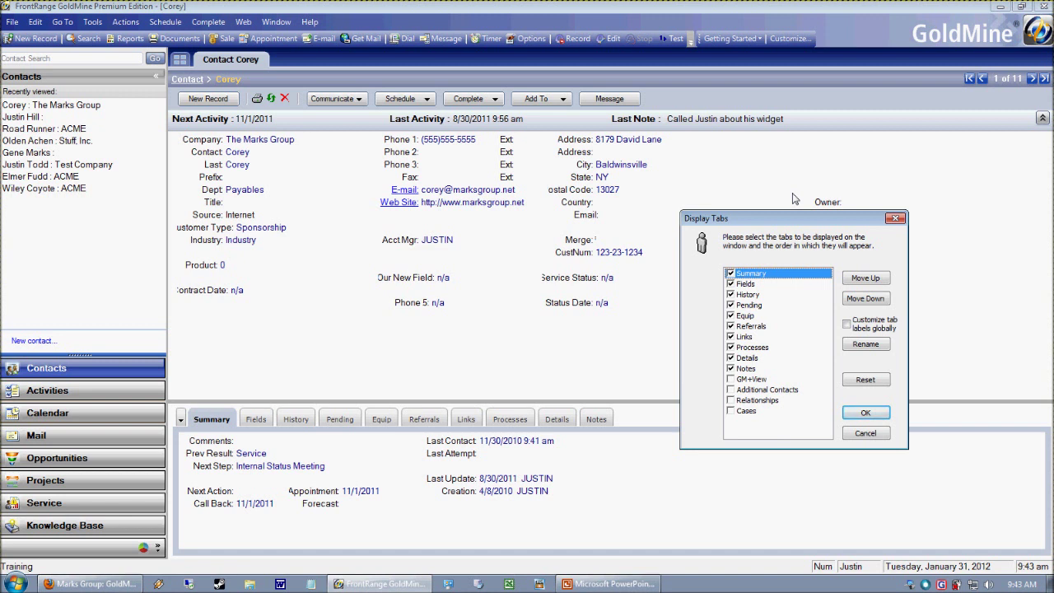
{"action": "left_click", "coordinate": [866, 434]}
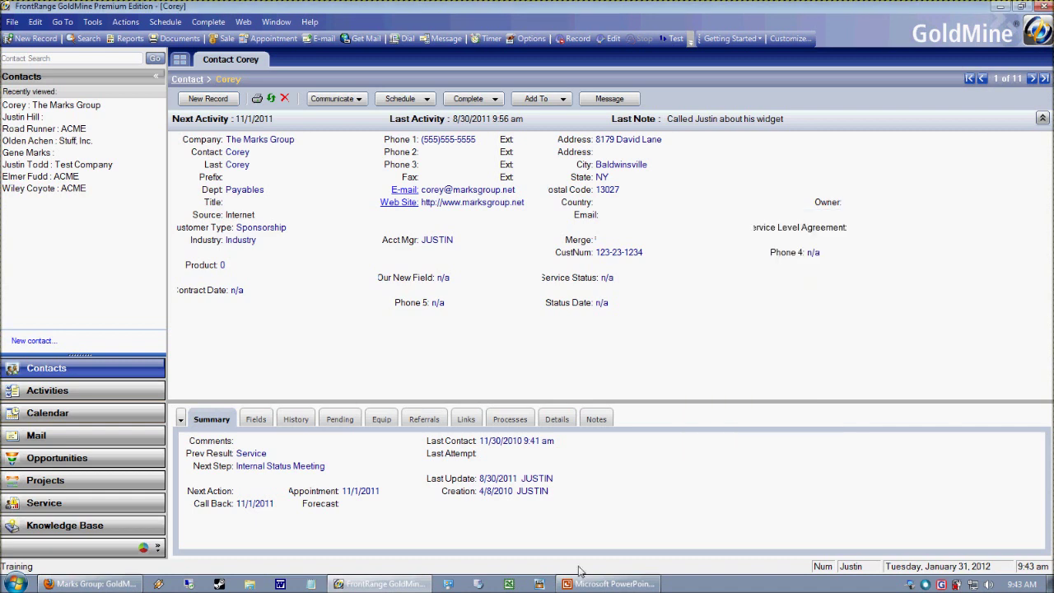
{"action": "left_click", "coordinate": [571, 586]}
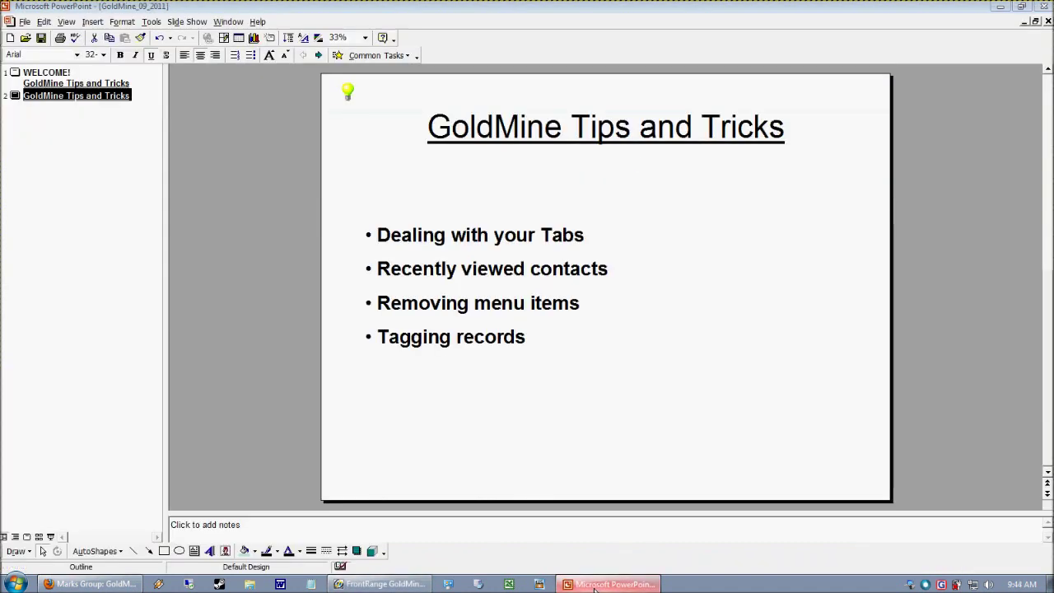
{"action": "left_click", "coordinate": [574, 586]}
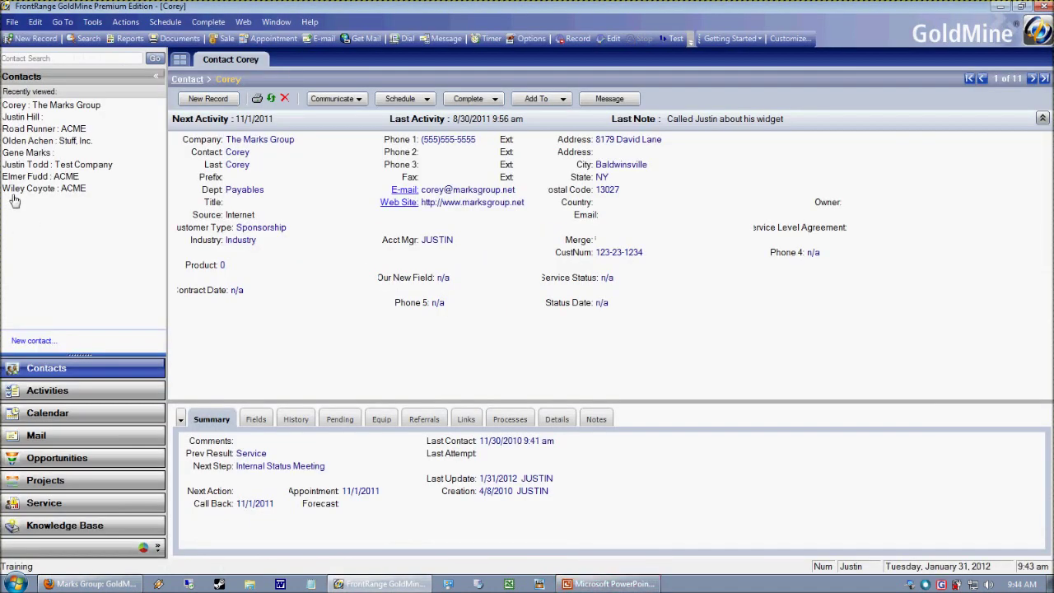
Step: Step through the eight recently viewed contacts, ending back on the Marks Group record
{"action": "left_click", "coordinate": [64, 105]}
{"action": "left_click", "coordinate": [33, 117]}
{"action": "left_click", "coordinate": [51, 130]}
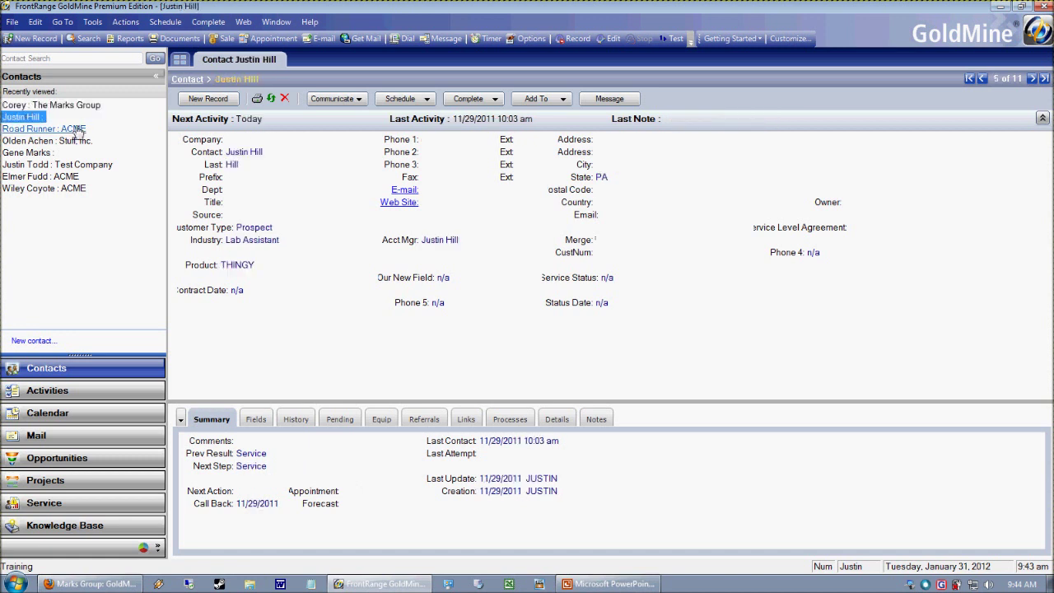
{"action": "left_click", "coordinate": [74, 140]}
{"action": "left_click", "coordinate": [33, 153]}
{"action": "left_click", "coordinate": [45, 164]}
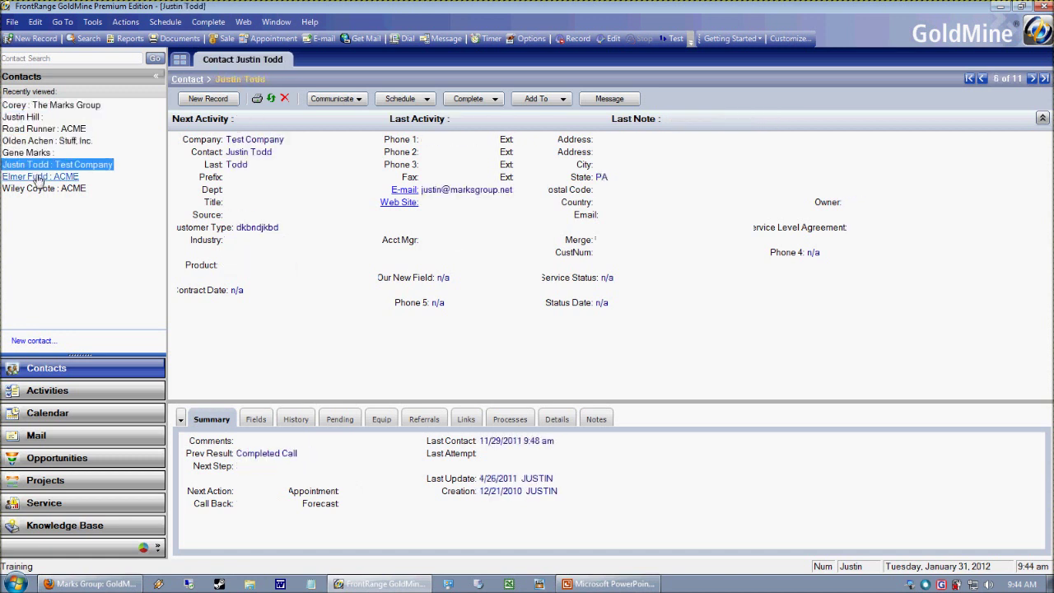
{"action": "left_click", "coordinate": [41, 177]}
{"action": "left_click", "coordinate": [41, 189]}
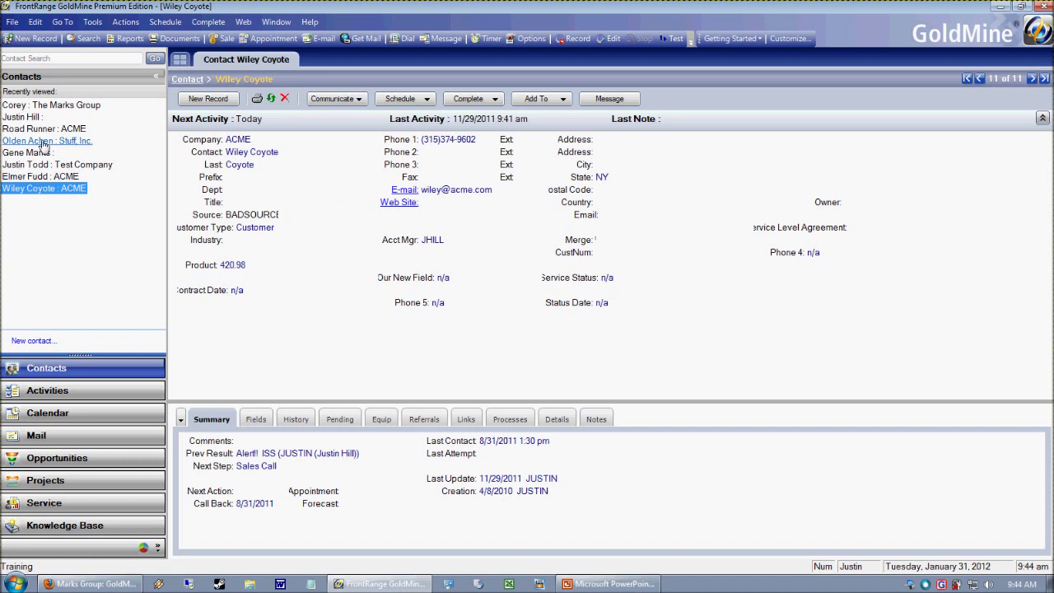
{"action": "left_click", "coordinate": [33, 104]}
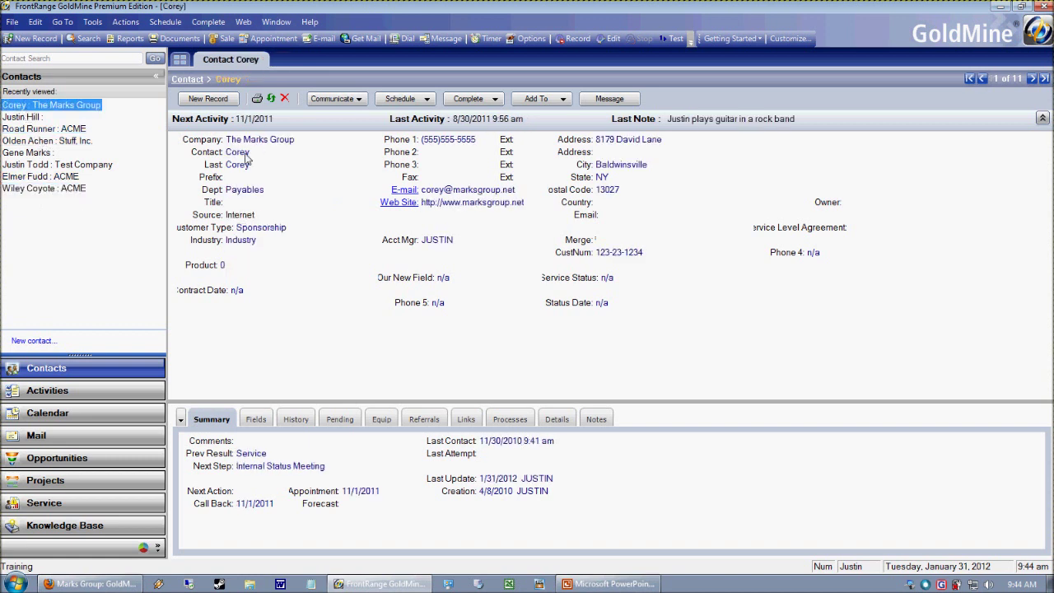
Step: Search '%' to open Train Tracks Inc., then search 'justin' to open the Test Company contact
{"action": "left_click", "coordinate": [200, 155]}
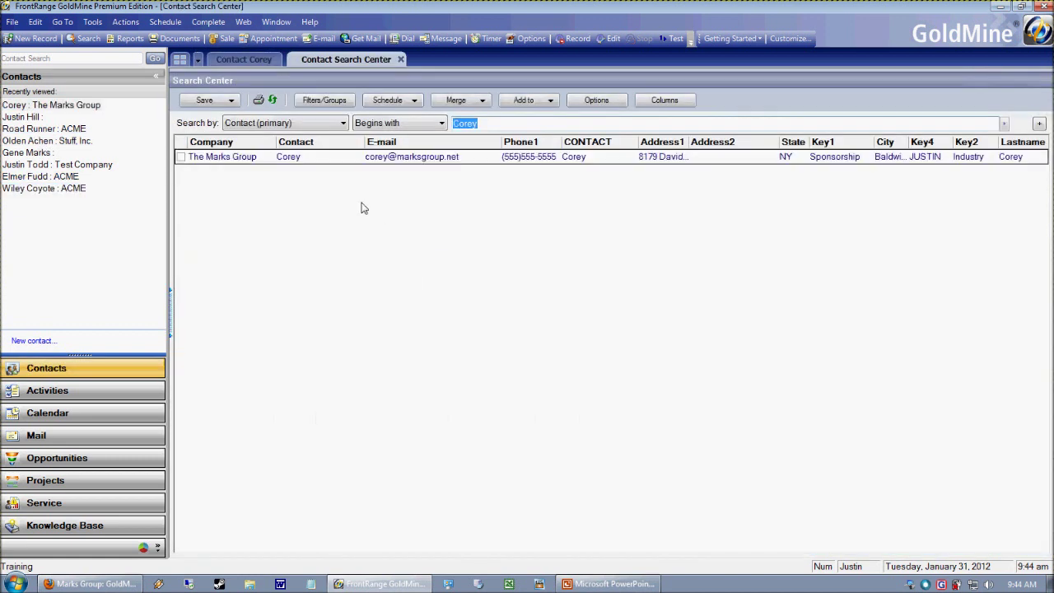
{"action": "type", "text": "%"}
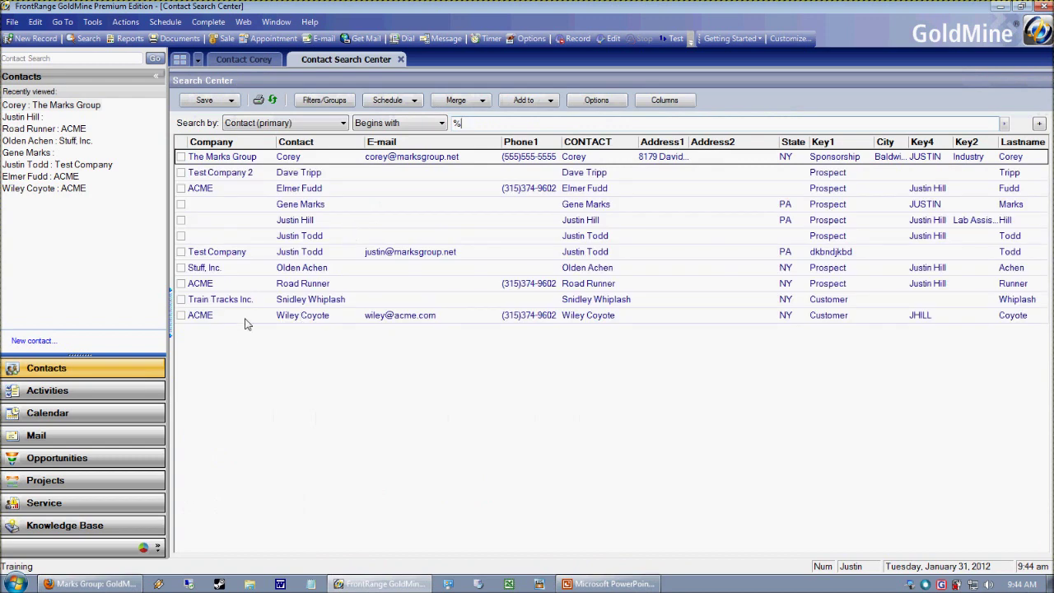
{"action": "double_click", "coordinate": [272, 306]}
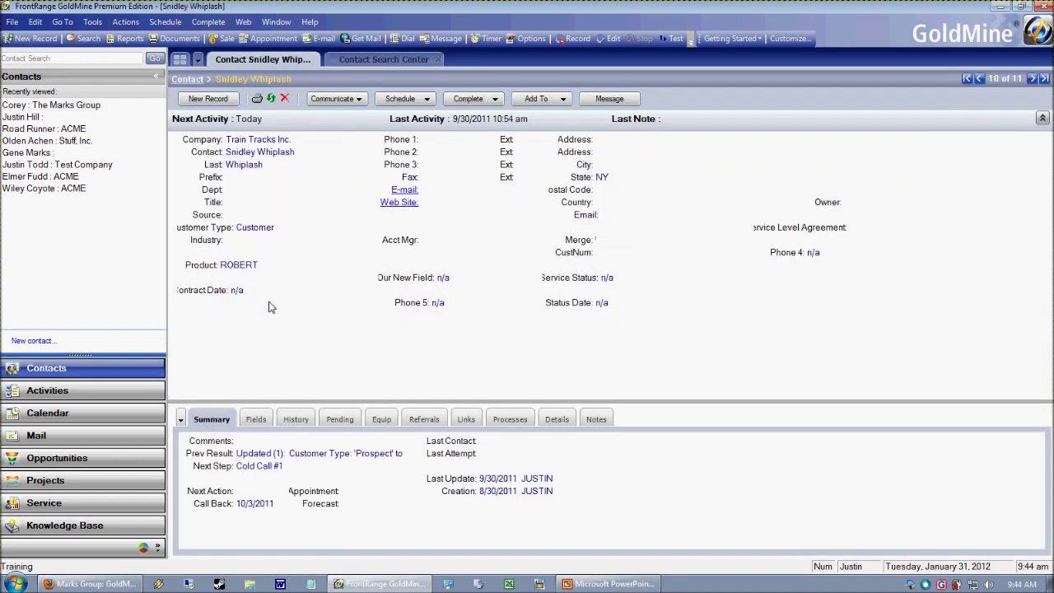
{"action": "left_click", "coordinate": [200, 156]}
{"action": "type", "text": "justin"}
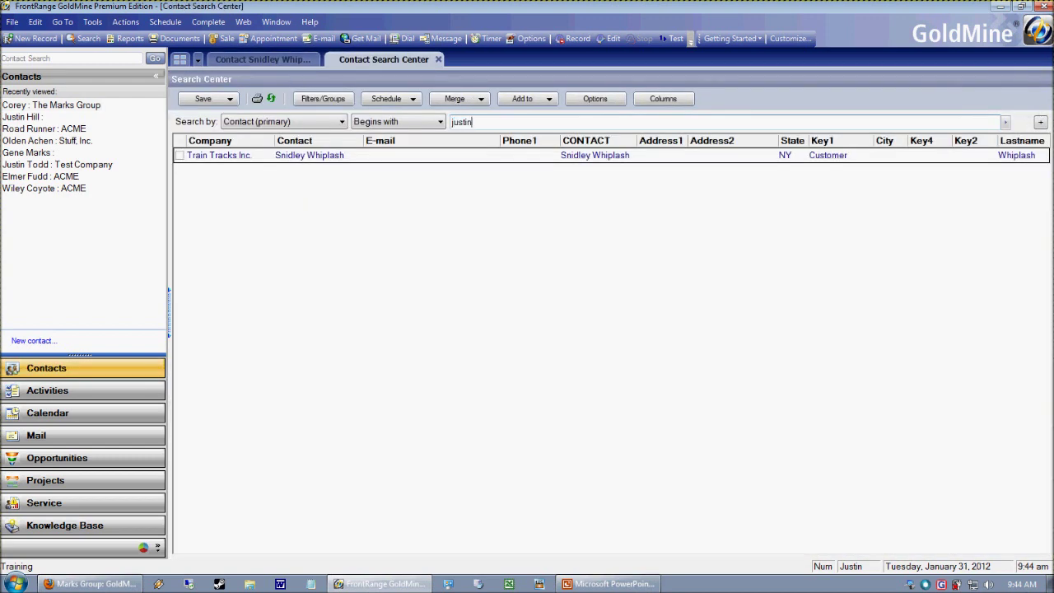
{"action": "double_click", "coordinate": [265, 196]}
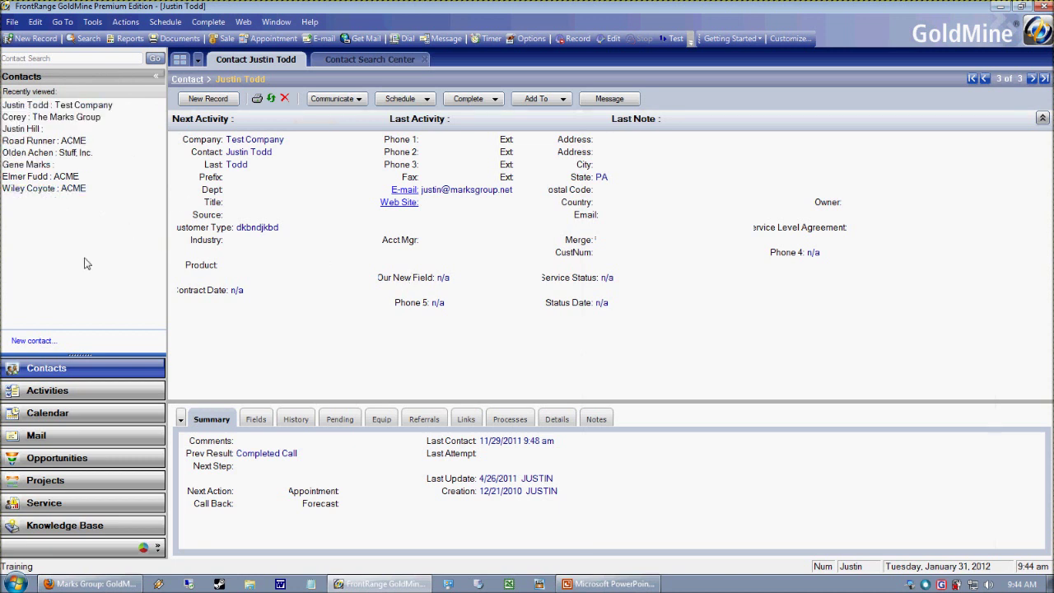
Step: Load six contacts in turn from the recently viewed list, moving upward
{"action": "left_click", "coordinate": [41, 188]}
{"action": "left_click", "coordinate": [39, 177]}
{"action": "left_click", "coordinate": [37, 167]}
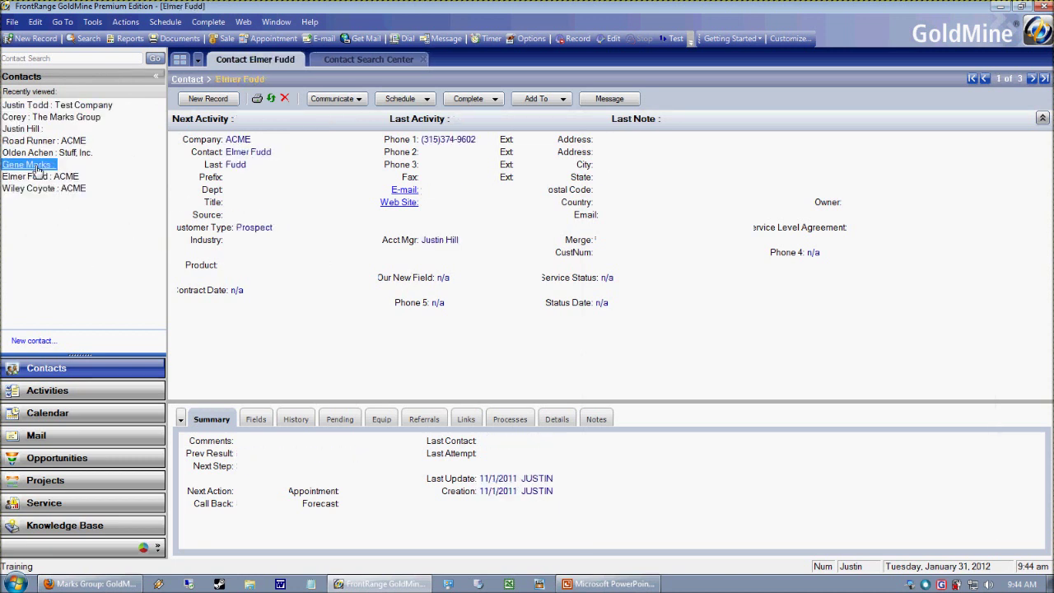
{"action": "left_click", "coordinate": [37, 141]}
{"action": "left_click", "coordinate": [37, 130]}
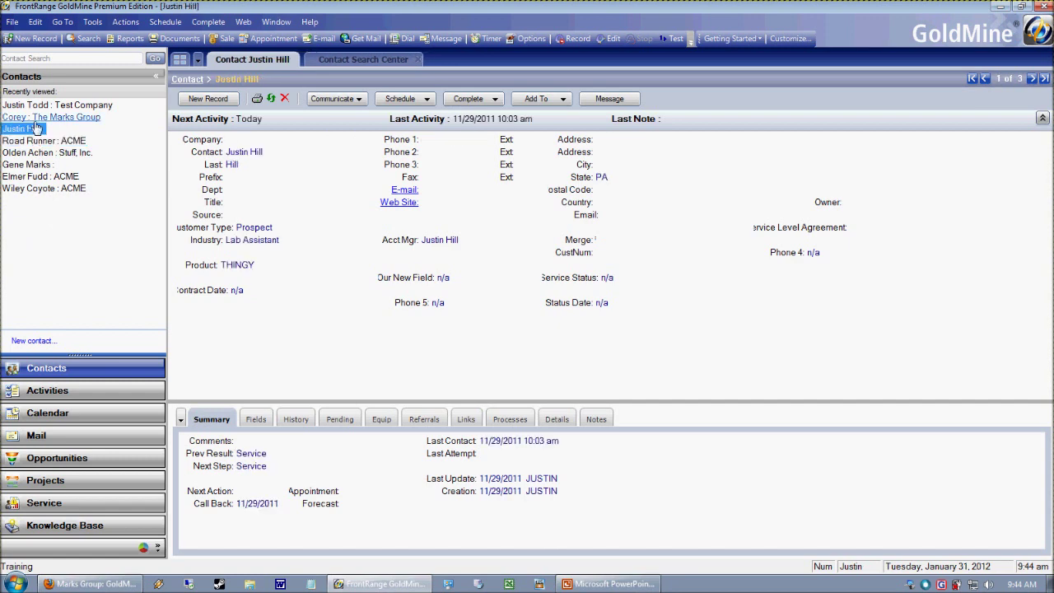
{"action": "left_click", "coordinate": [37, 117]}
Step: Open the Common Contact Set database and scroll through its long Recently viewed list
{"action": "left_click", "coordinate": [37, 105]}
{"action": "left_click", "coordinate": [12, 22]}
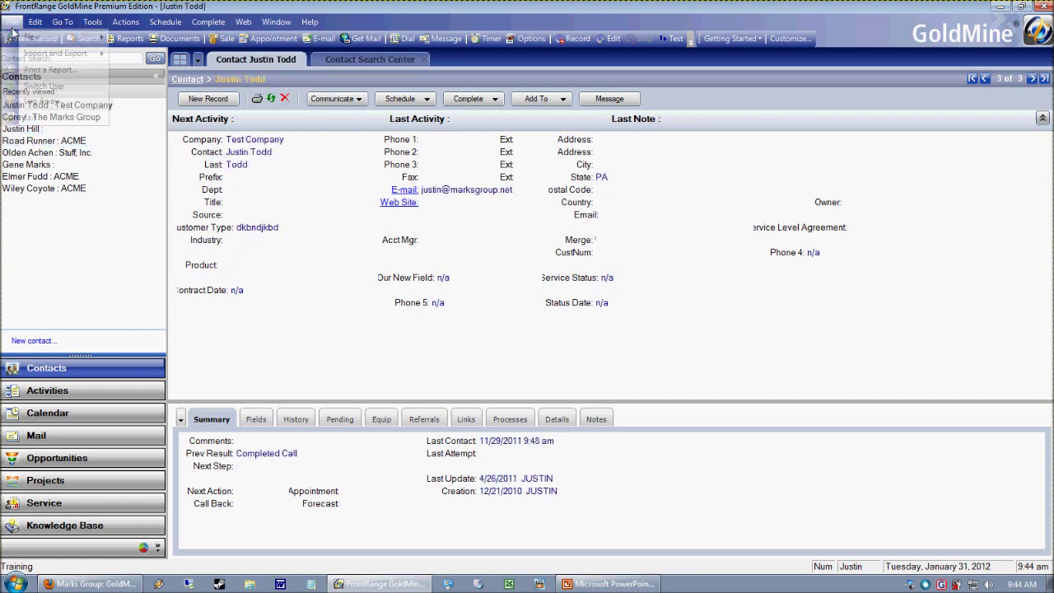
{"action": "mouse_move", "coordinate": [92, 22]}
{"action": "mouse_move", "coordinate": [132, 98]}
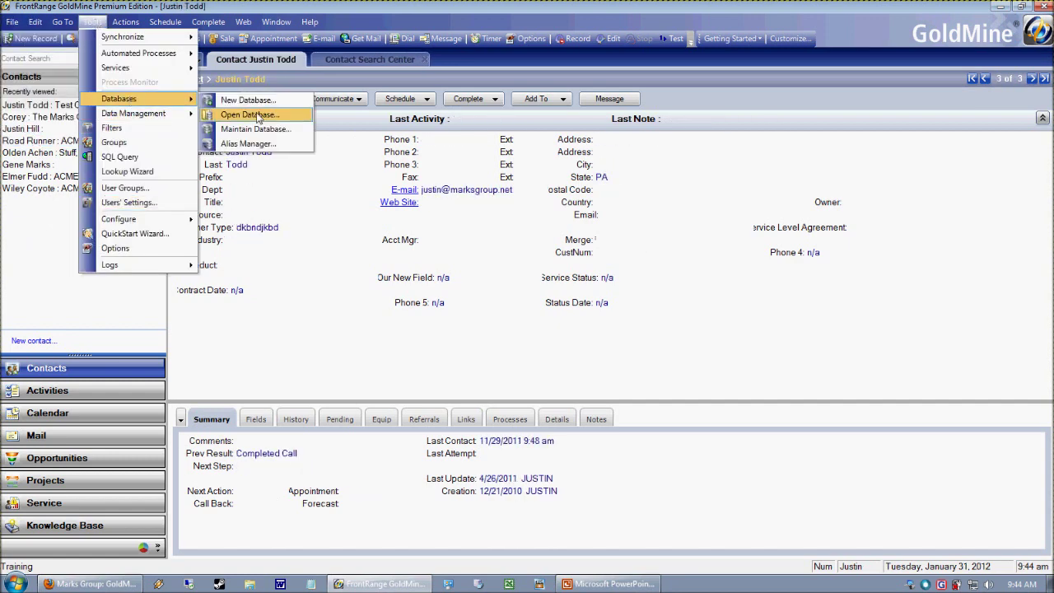
{"action": "left_click", "coordinate": [250, 114]}
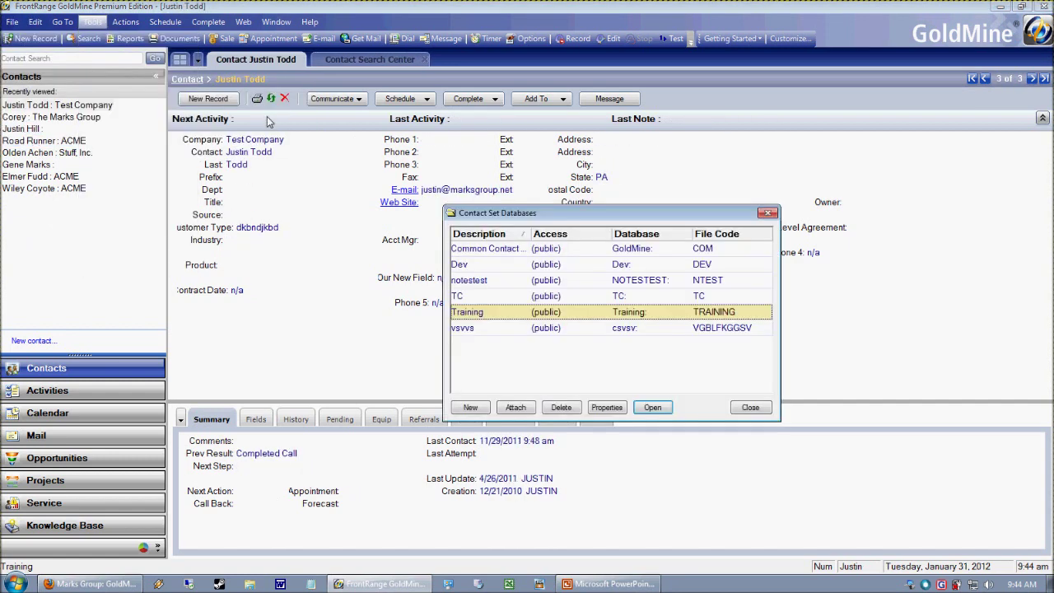
{"action": "double_click", "coordinate": [508, 250]}
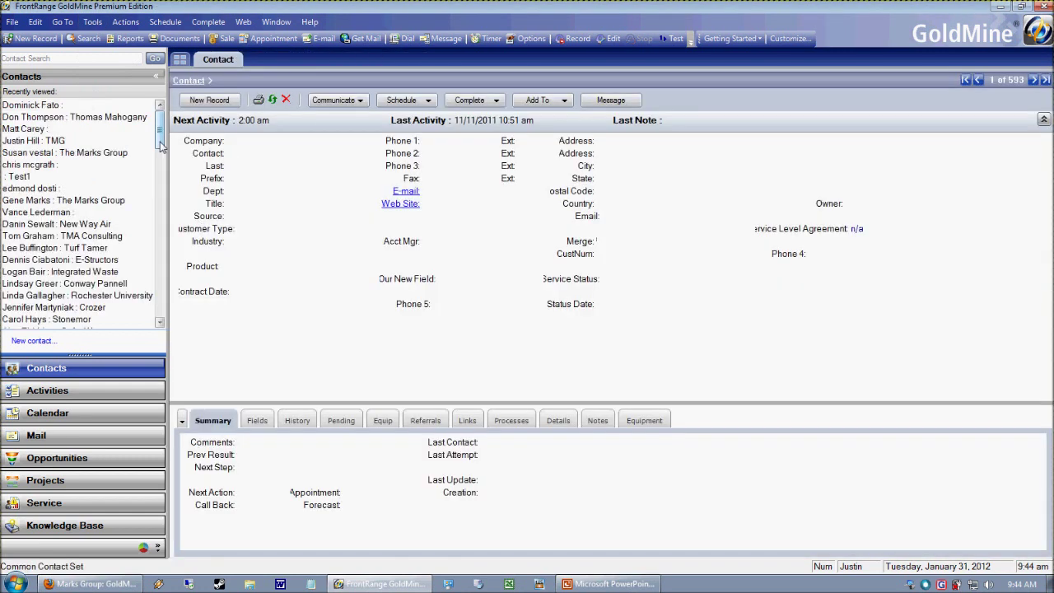
{"action": "left_click_drag", "start_coordinate": [160, 136], "coordinate": [171, 302]}
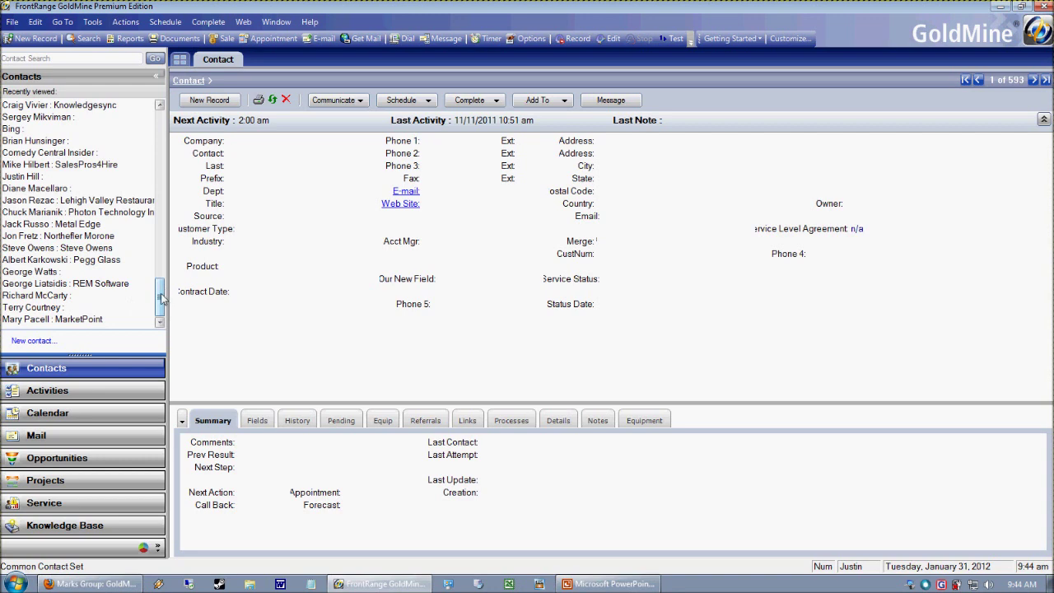
{"action": "left_click_drag", "start_coordinate": [161, 301], "coordinate": [161, 123]}
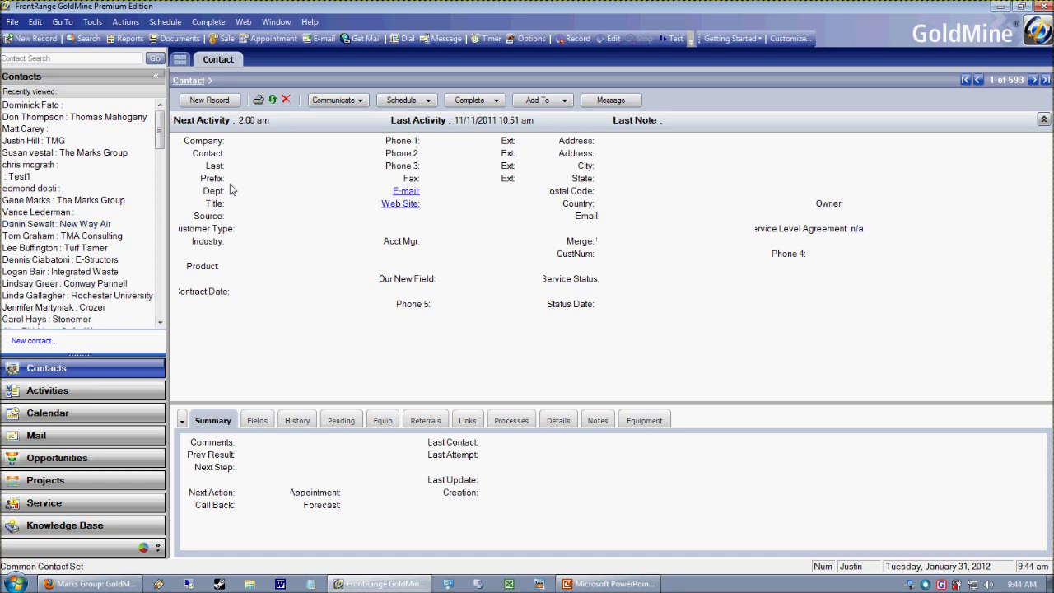
Step: Reopen the Training contact set database from Open Database
{"action": "left_click", "coordinate": [92, 21]}
{"action": "mouse_move", "coordinate": [123, 101]}
{"action": "left_click", "coordinate": [239, 113]}
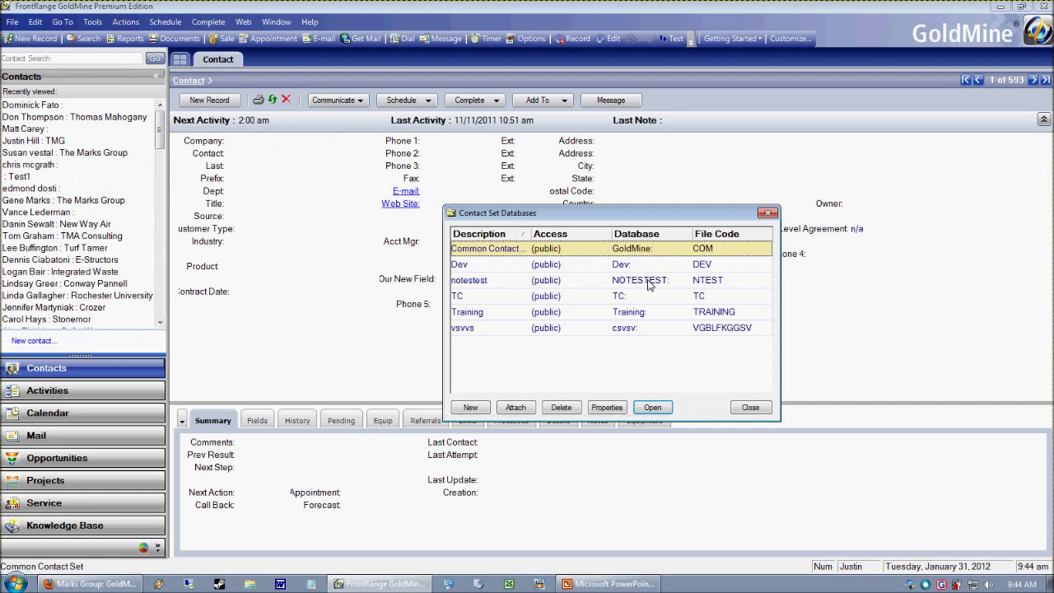
{"action": "double_click", "coordinate": [507, 314]}
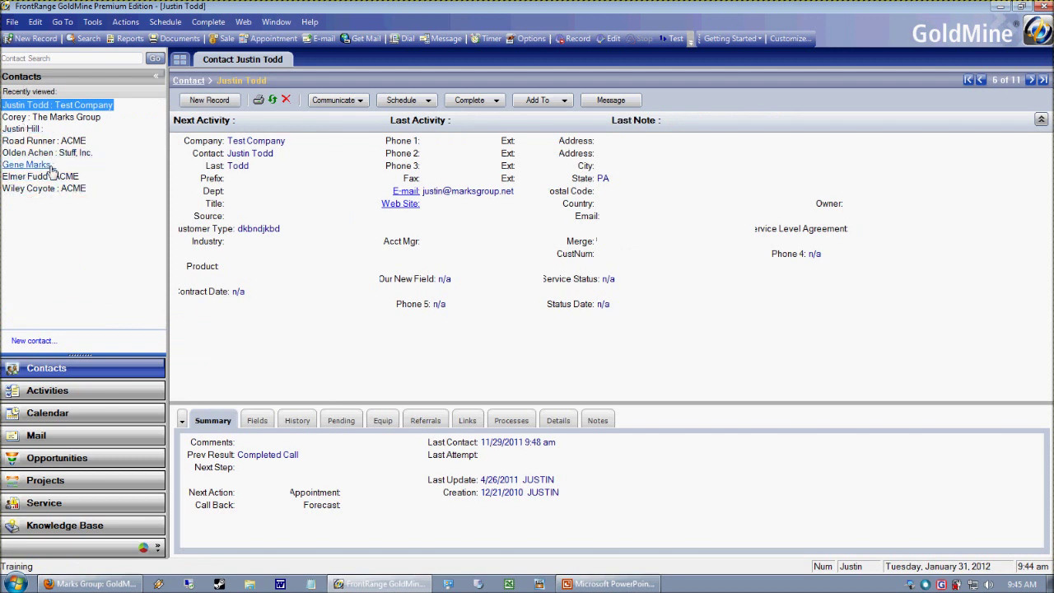
Step: In the user options' System tab, change Recent items shown to 99 and save
{"action": "left_click", "coordinate": [92, 22]}
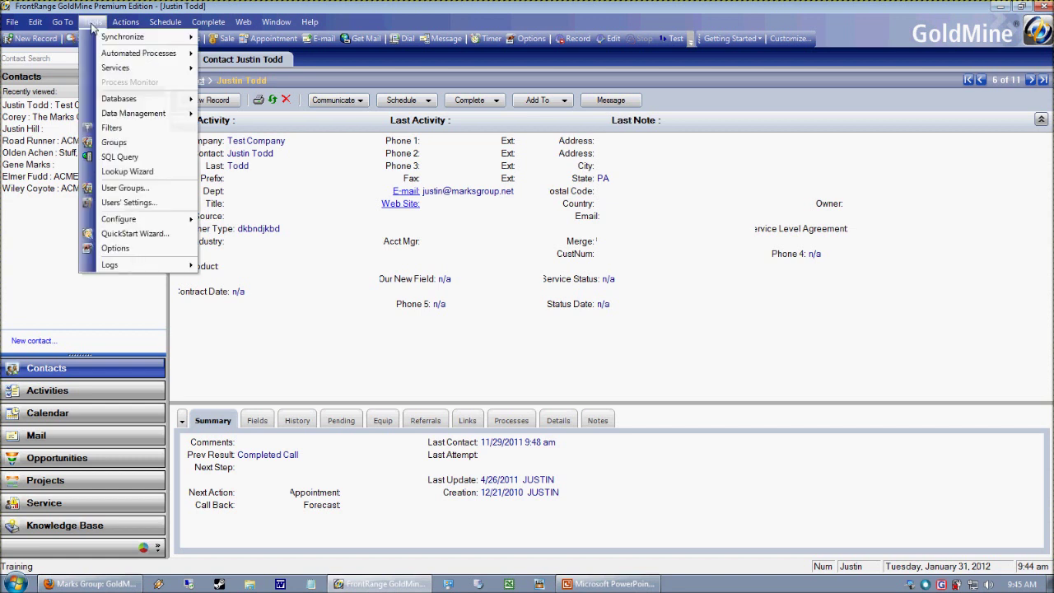
{"action": "left_click", "coordinate": [130, 252]}
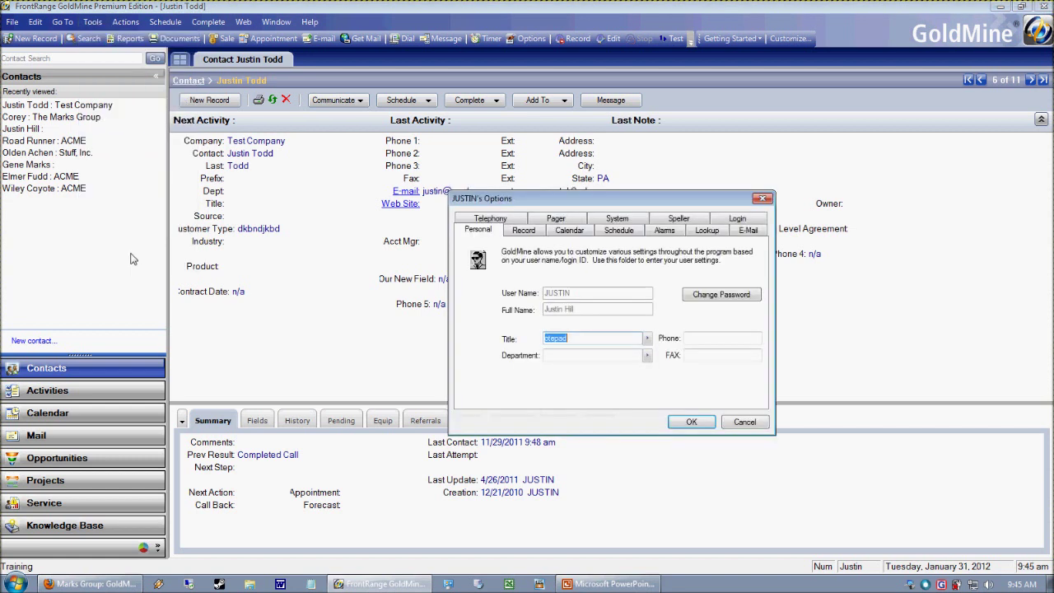
{"action": "left_click", "coordinate": [624, 217]}
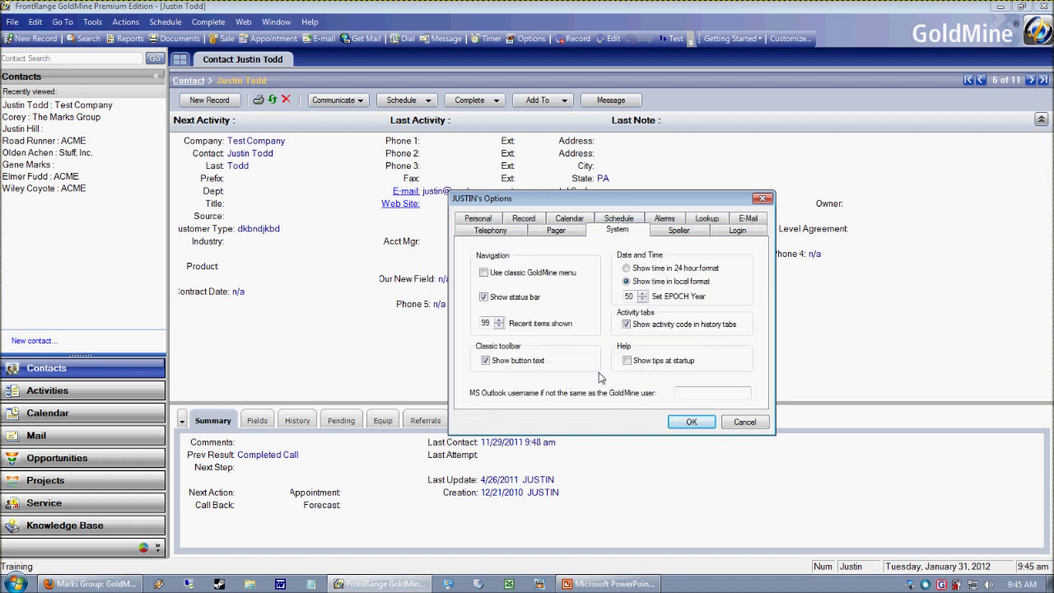
{"action": "double_click", "coordinate": [485, 324]}
{"action": "key", "text": "BackSpace"}
{"action": "type", "text": "99"}
{"action": "left_click", "coordinate": [687, 423]}
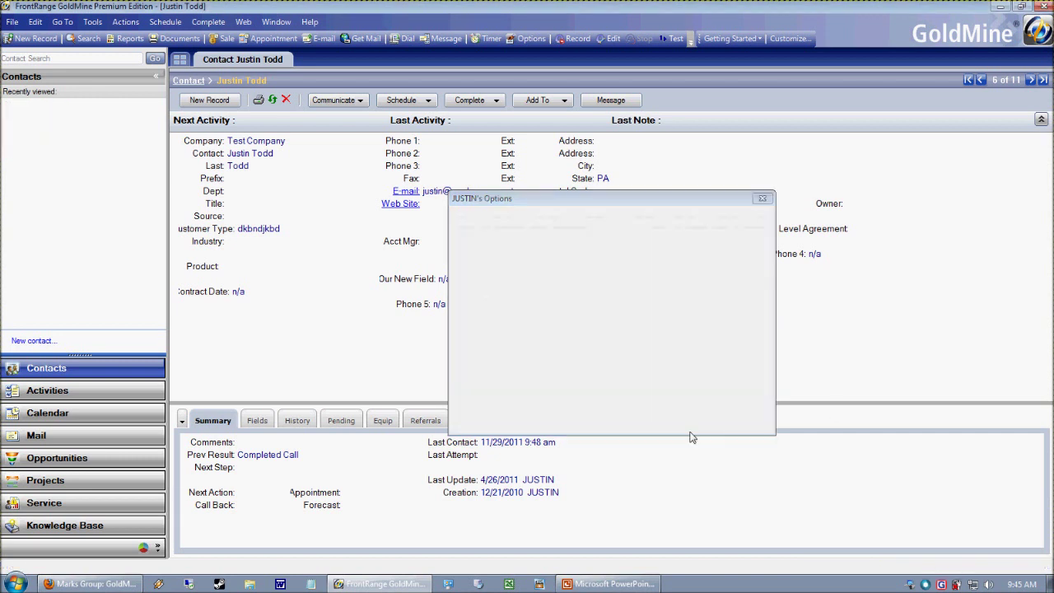
{"action": "left_click", "coordinate": [613, 584]}
{"action": "left_click", "coordinate": [614, 584]}
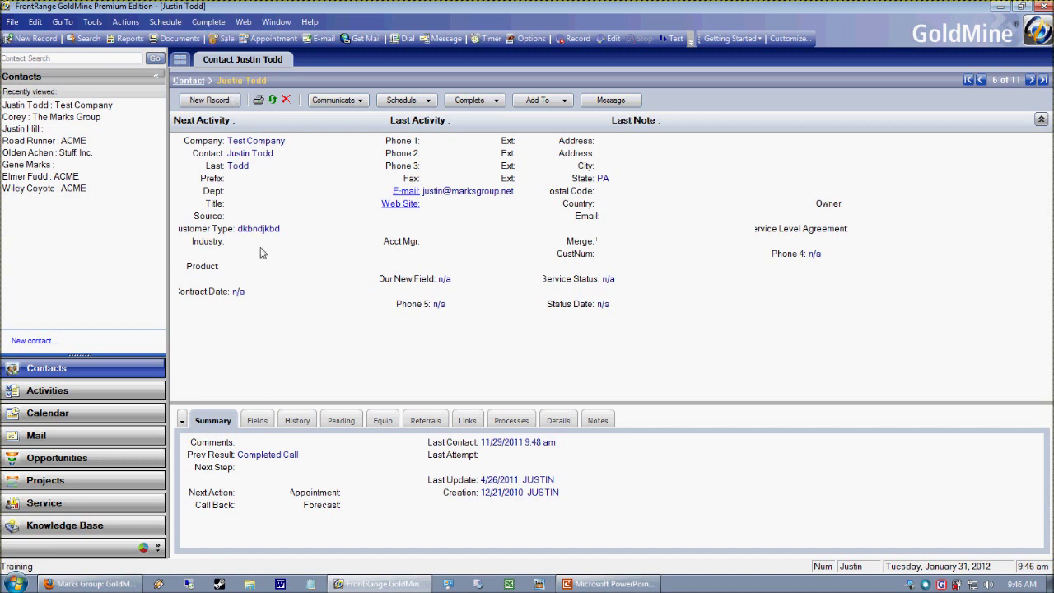
Step: Open the Complete menu to see commands like Unscheduled Call and Other Action
{"action": "left_click", "coordinate": [207, 23]}
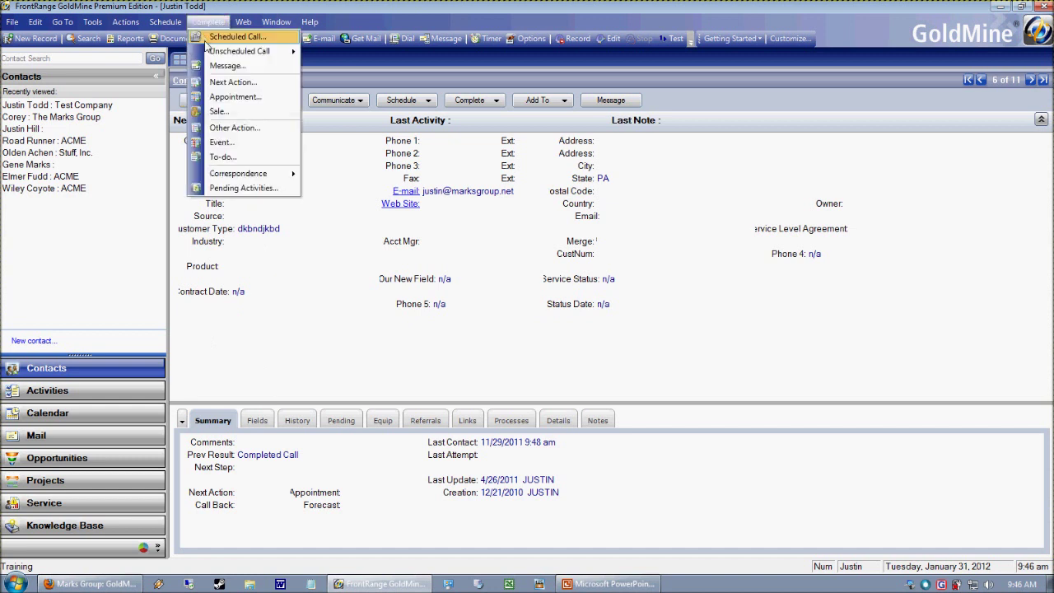
{"action": "mouse_move", "coordinate": [209, 53]}
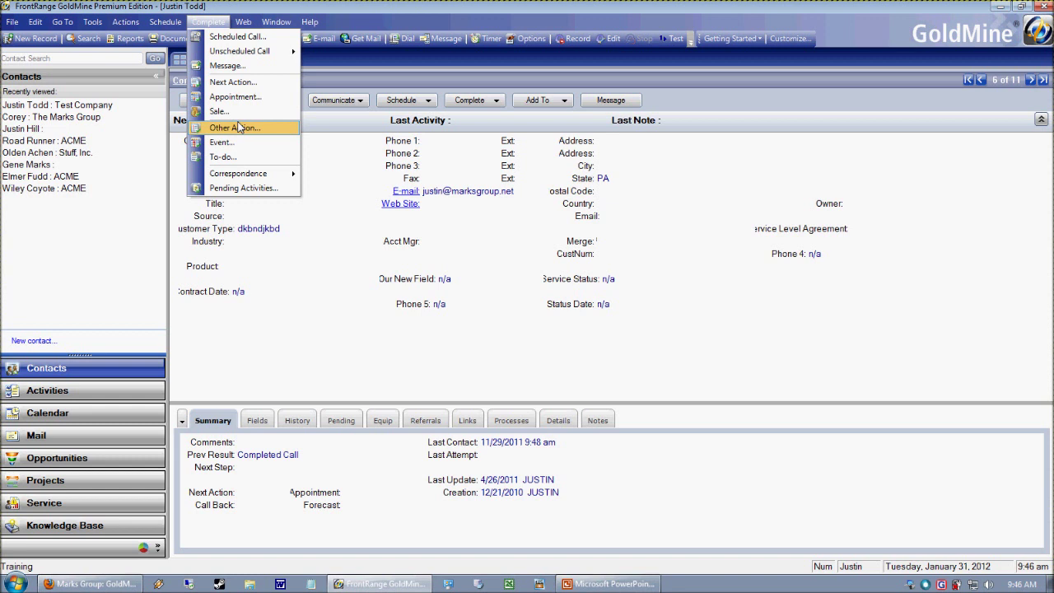
Step: Log away and sign in as the other user, dismissing the Tip of the Day
{"action": "left_click", "coordinate": [13, 21]}
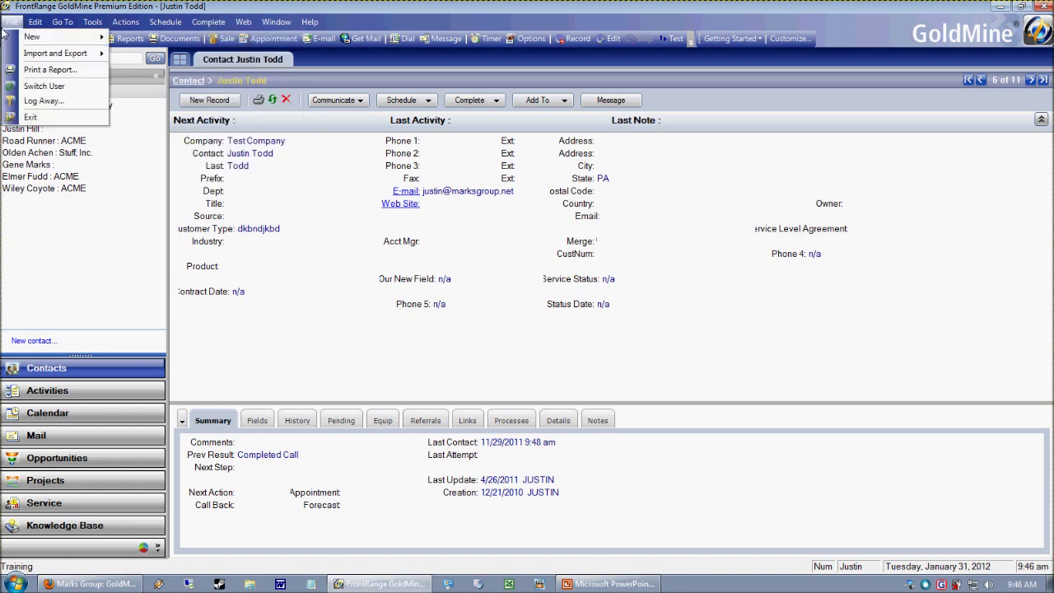
{"action": "left_click", "coordinate": [45, 101]}
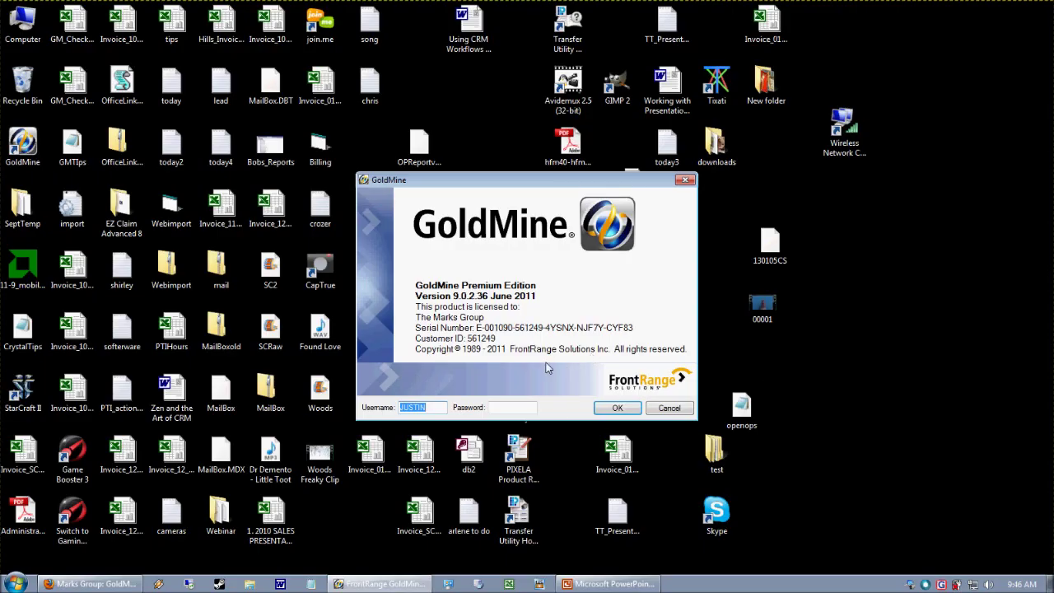
{"action": "type", "text": "ma"}
{"action": "key", "text": "Return"}
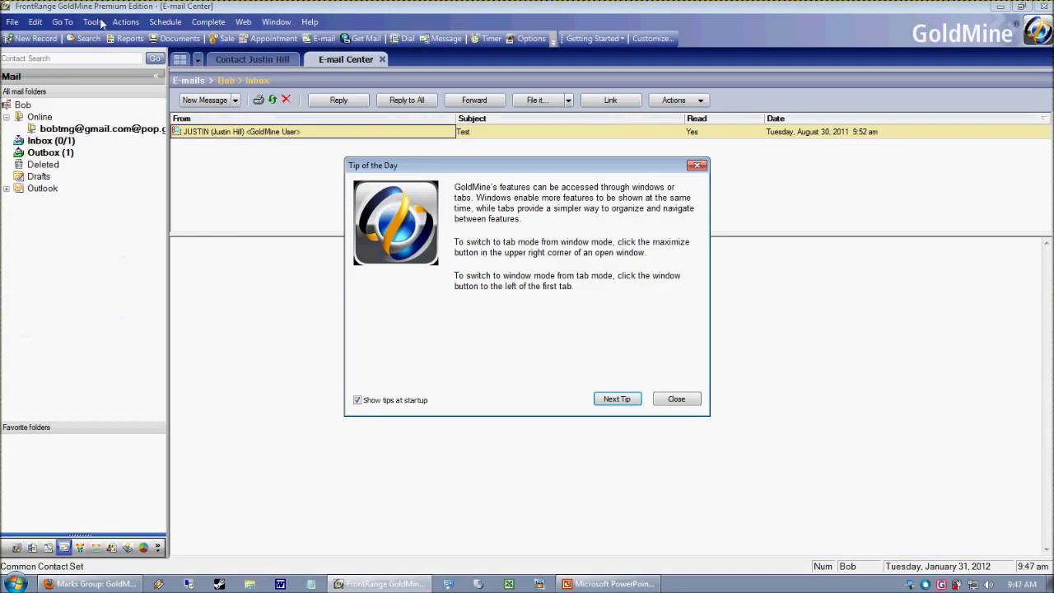
{"action": "left_click", "coordinate": [676, 398]}
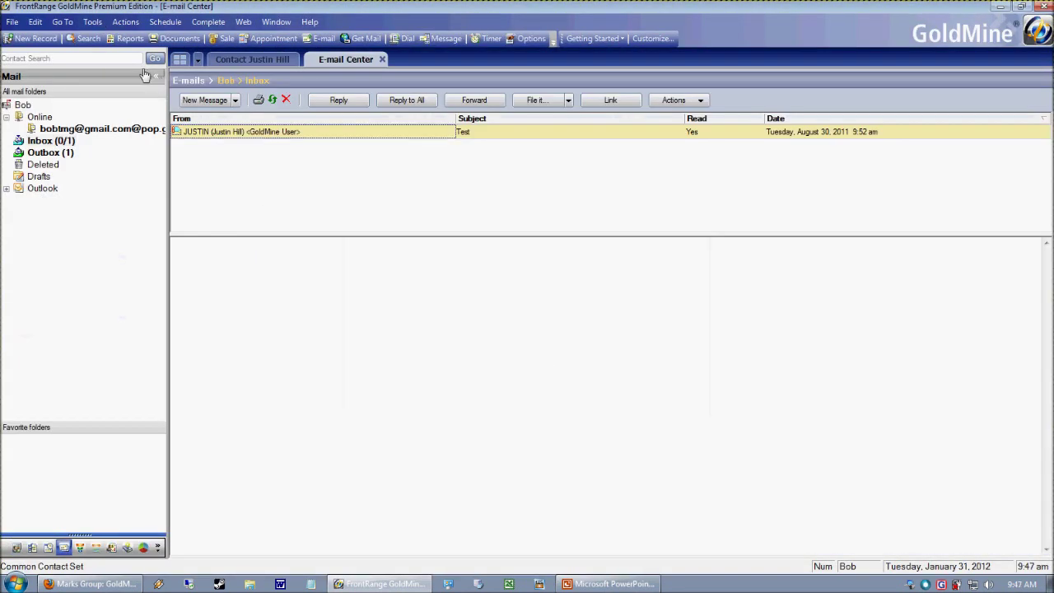
Step: Reopen the Training contact set and browse this user's trimmed menus
{"action": "left_click", "coordinate": [92, 22]}
{"action": "mouse_move", "coordinate": [124, 96]}
{"action": "left_click", "coordinate": [241, 114]}
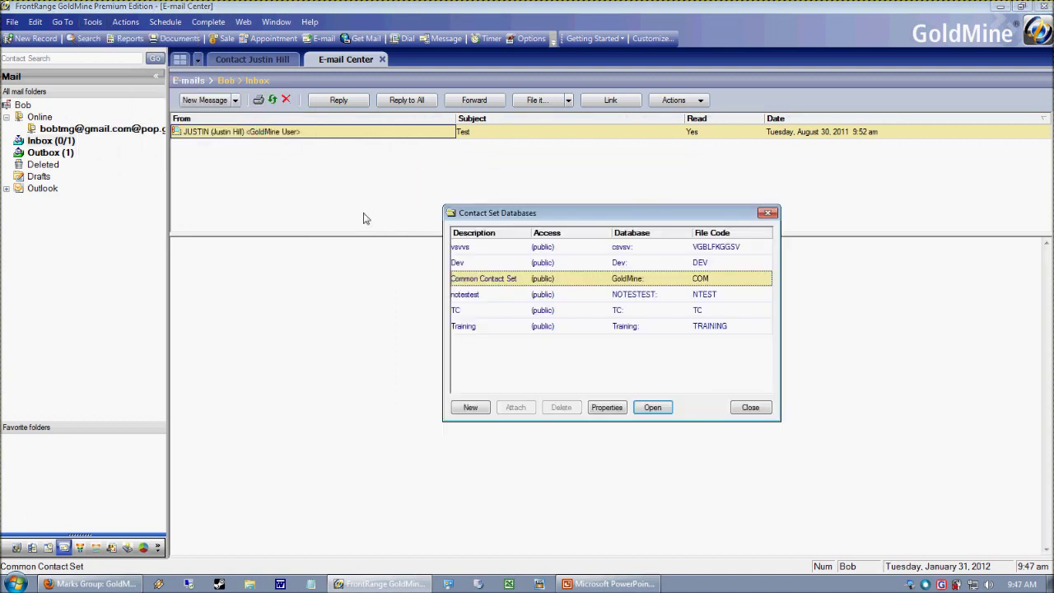
{"action": "double_click", "coordinate": [530, 328]}
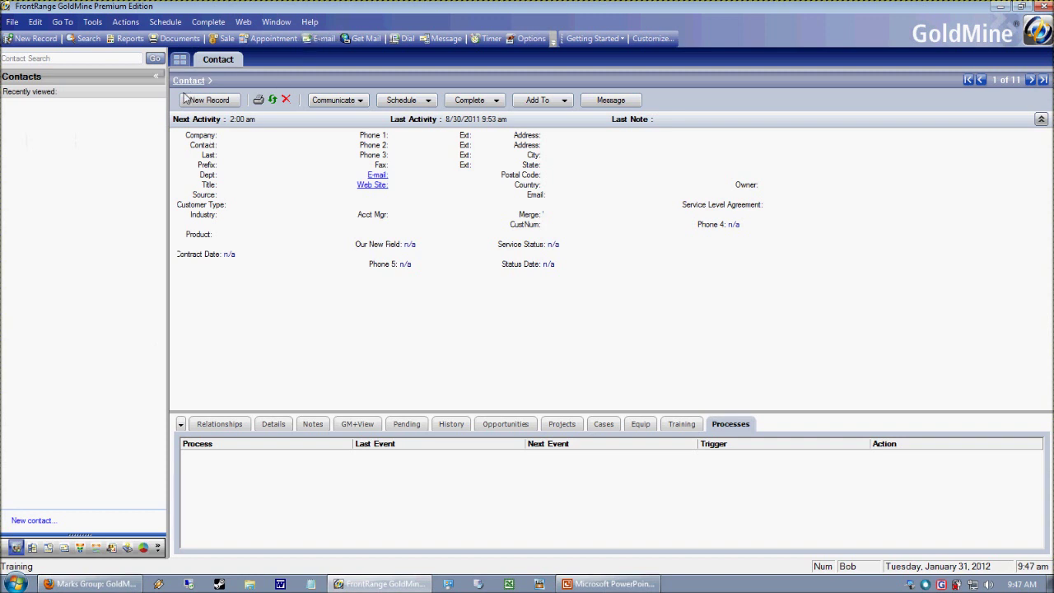
{"action": "left_click", "coordinate": [209, 22]}
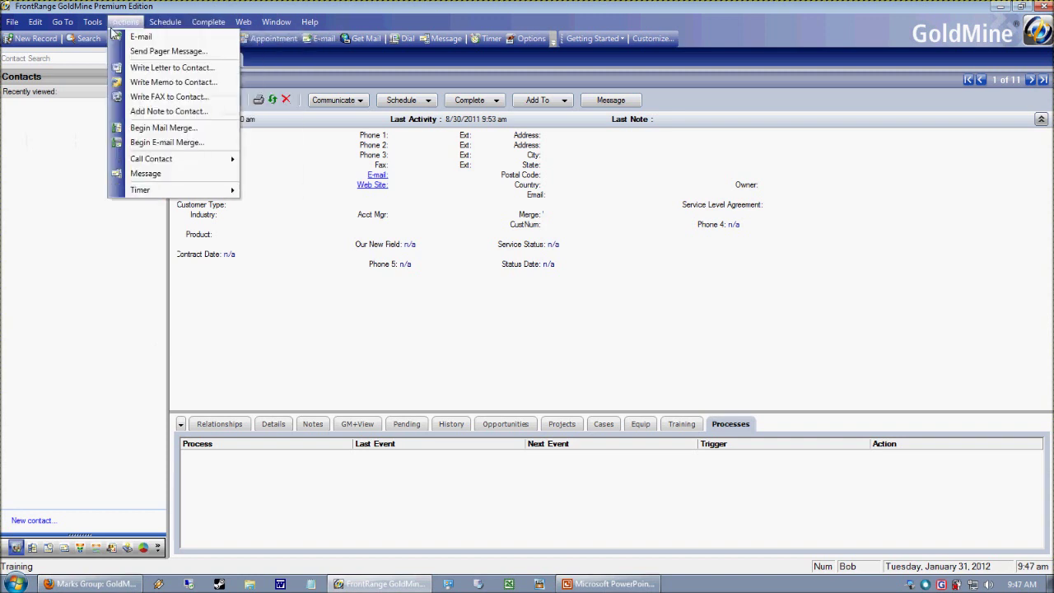
{"action": "mouse_move", "coordinate": [96, 25]}
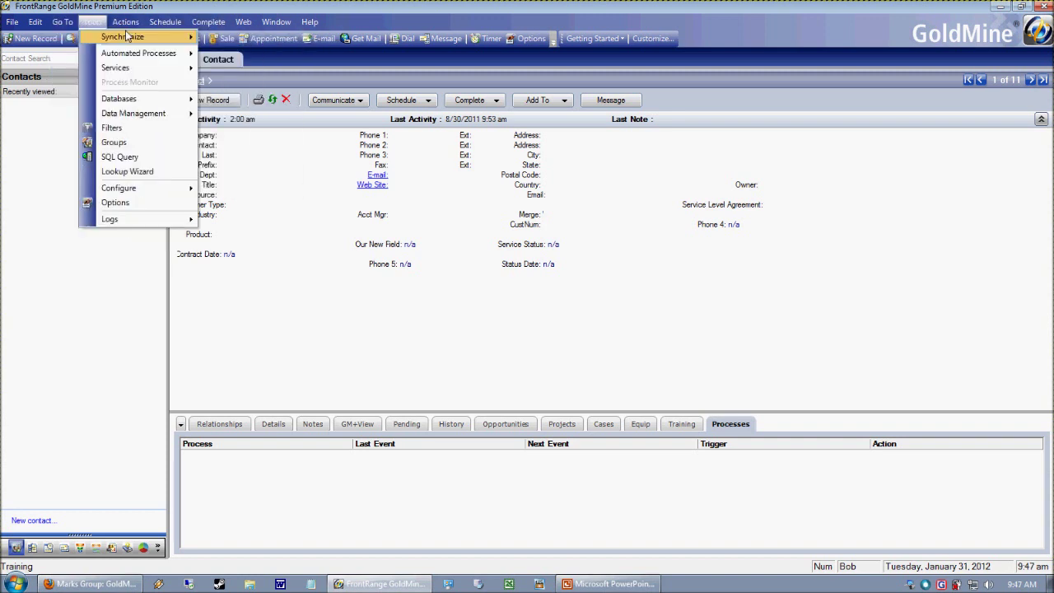
{"action": "mouse_move", "coordinate": [207, 27]}
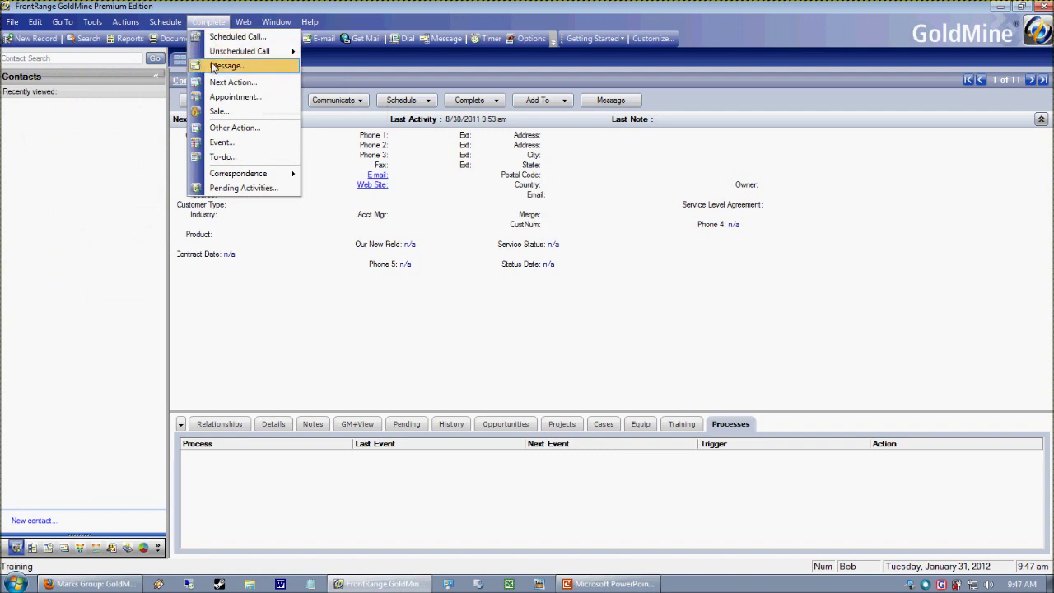